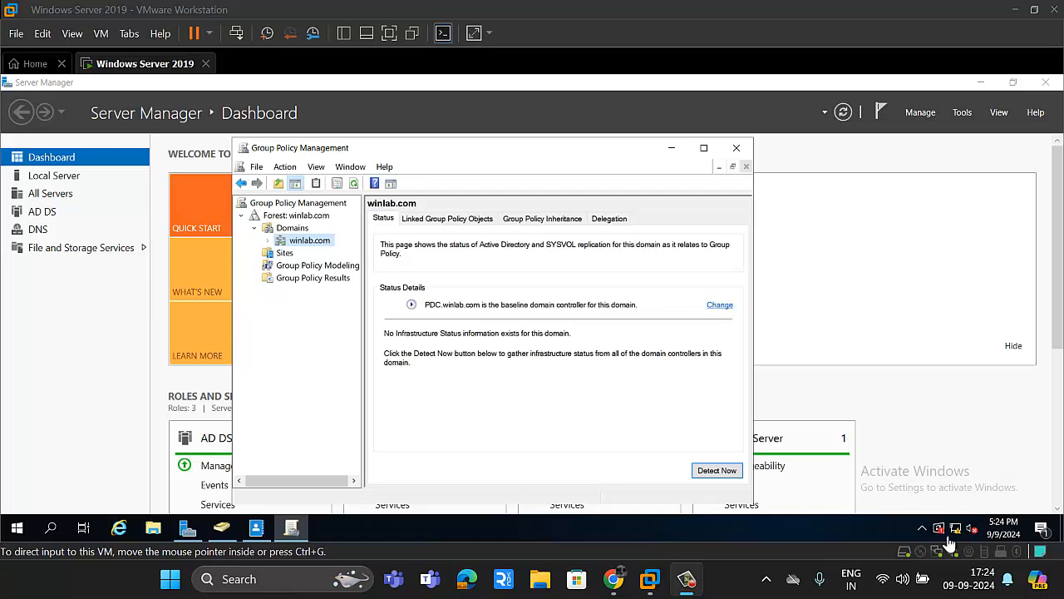
# Search Windows for "active" and try to launch Active Directory Users and Computers from the results
pyautogui.click(19, 529)
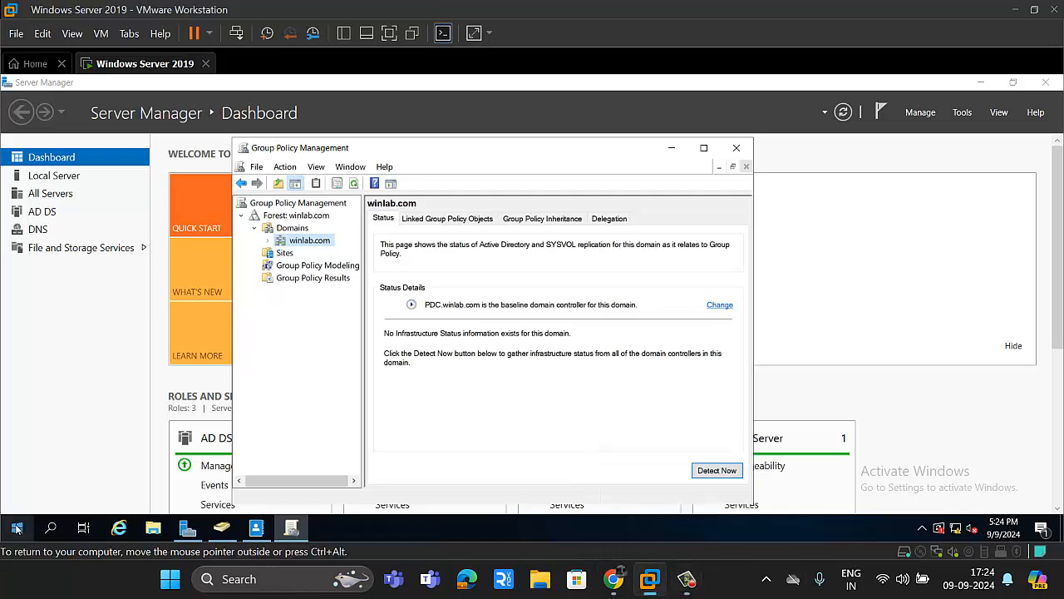
pyautogui.write('active')
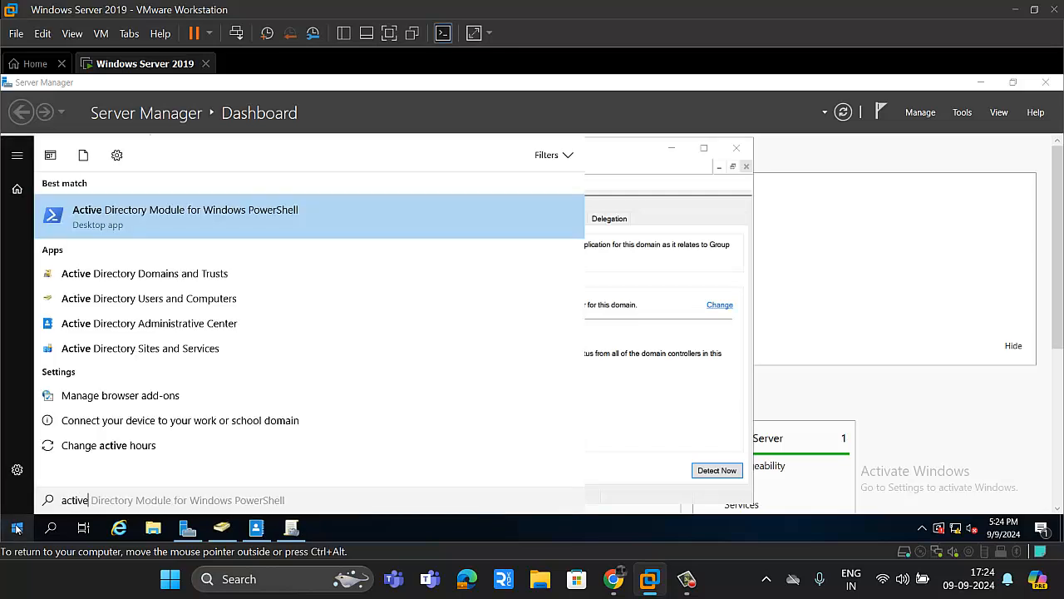
pyautogui.click(173, 297)
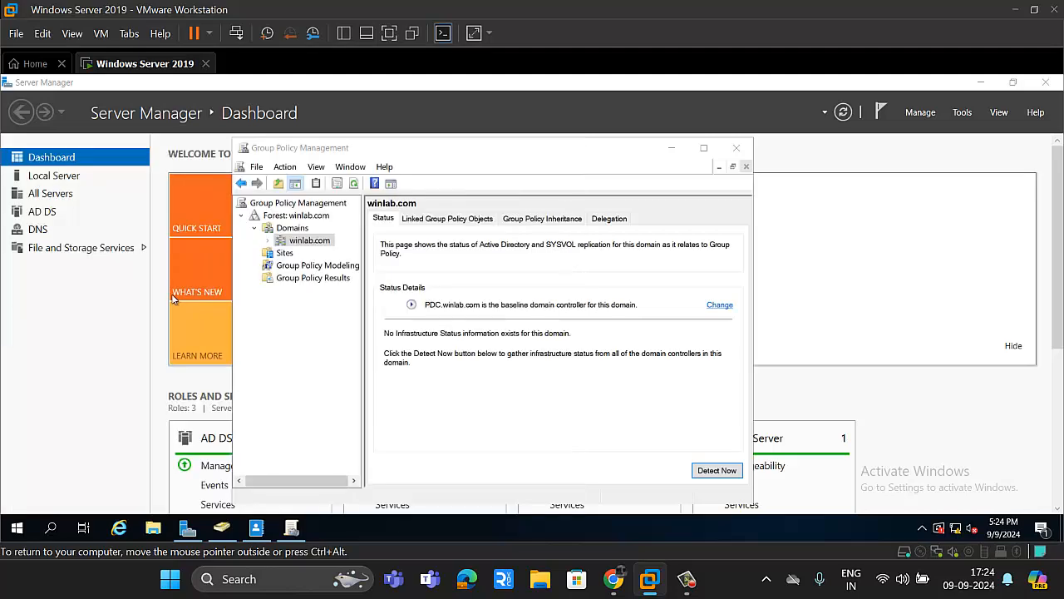
# Switch to Server Manager and show its list of administrative tools
pyautogui.click(964, 121)
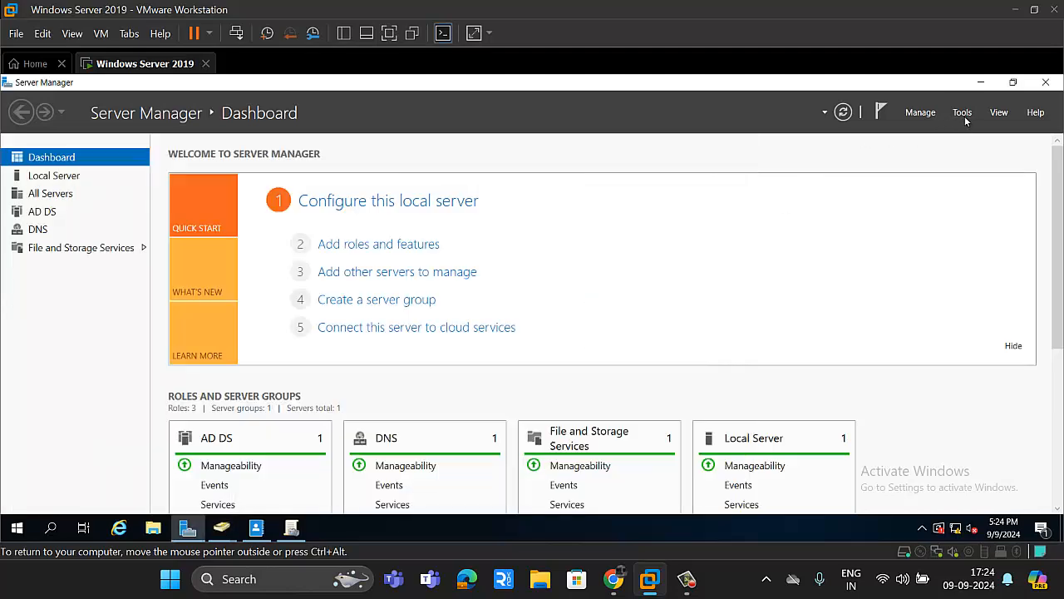
pyautogui.click(964, 120)
pyautogui.click(943, 196)
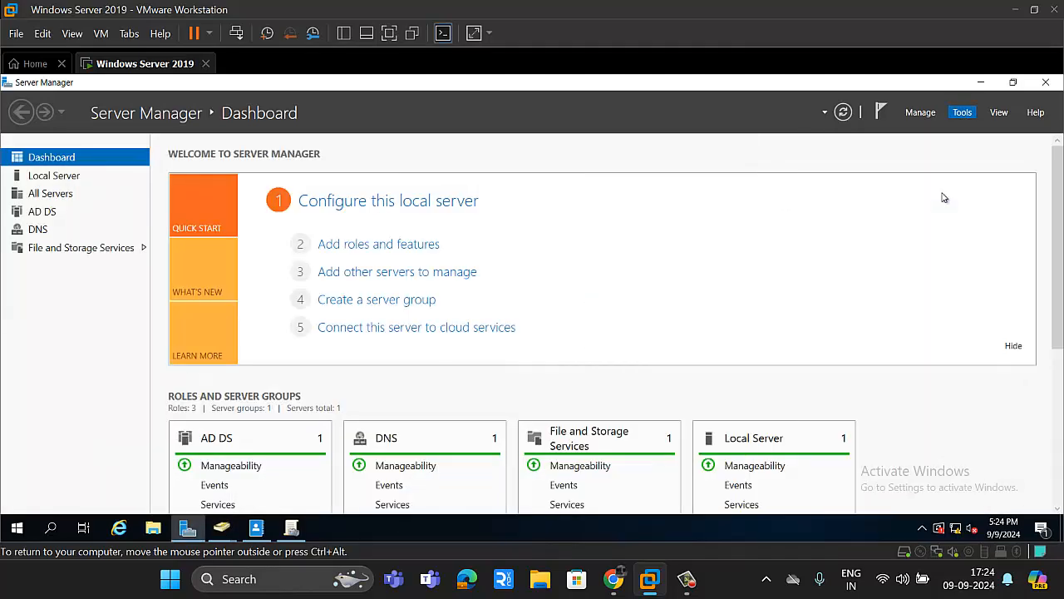
pyautogui.click(736, 156)
# Launch Active Directory Users and Computers by running dsa.msc
pyautogui.rightClick(25, 524)
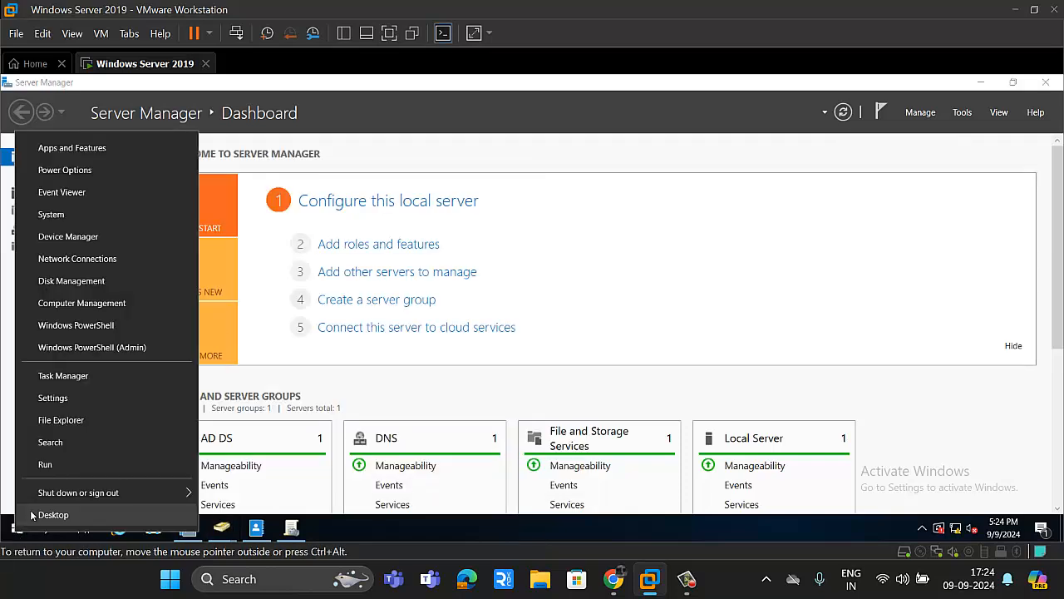
pyautogui.click(46, 464)
pyautogui.write('d')
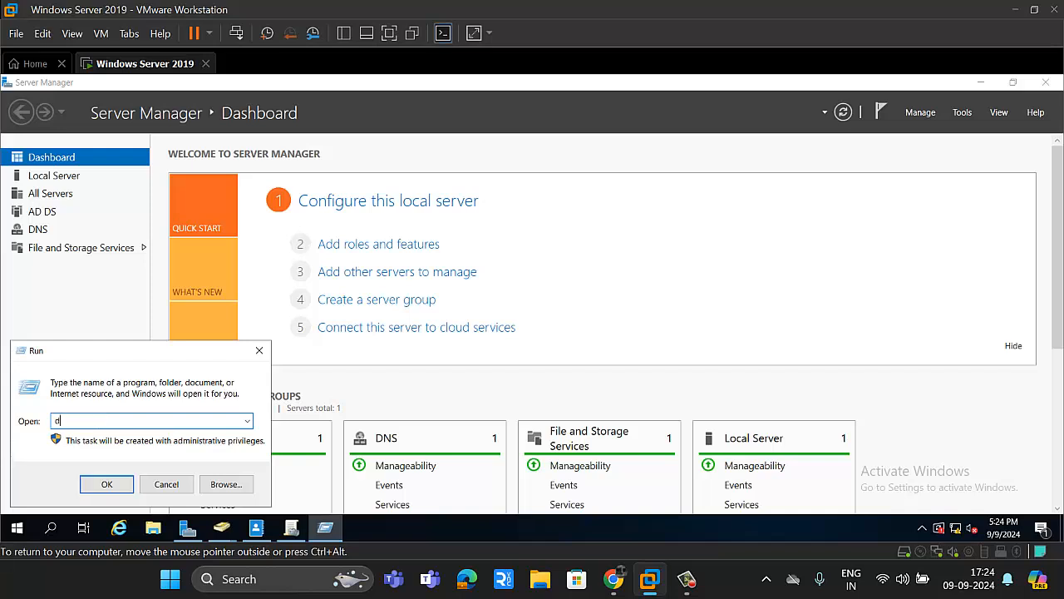
pyautogui.write('sa.msc')
pyautogui.press('Return')
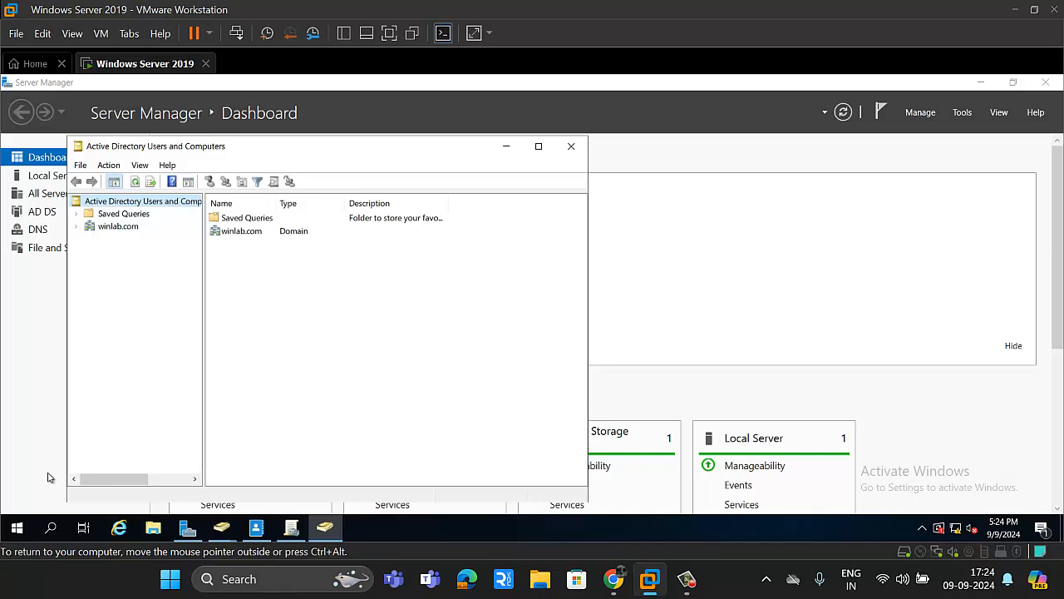
# Expand the winlab.com domain and view the Builtin groups in a maximized window with full names readable
pyautogui.click(81, 228)
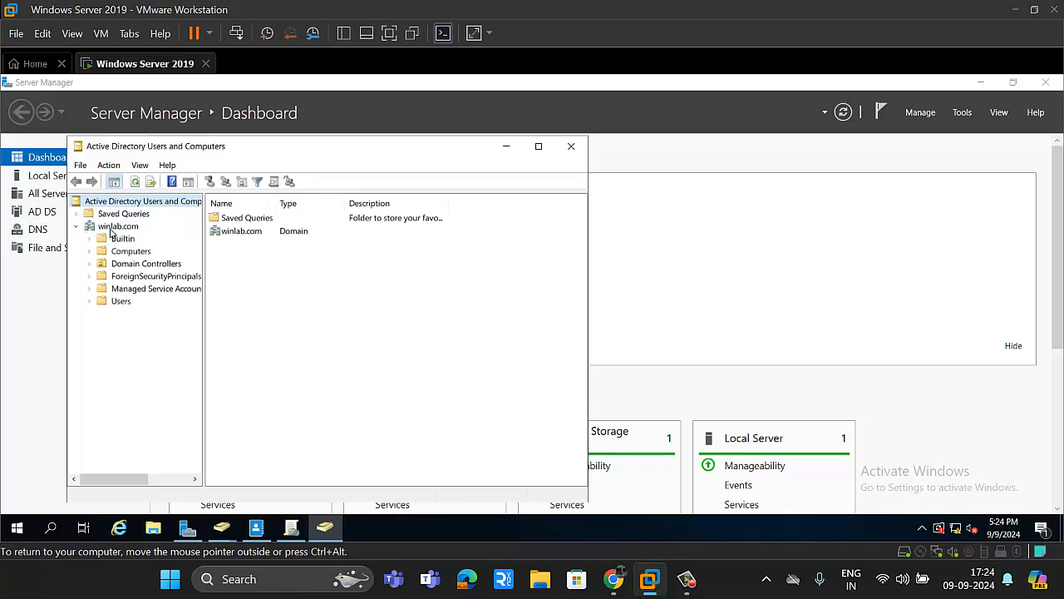
pyautogui.click(116, 226)
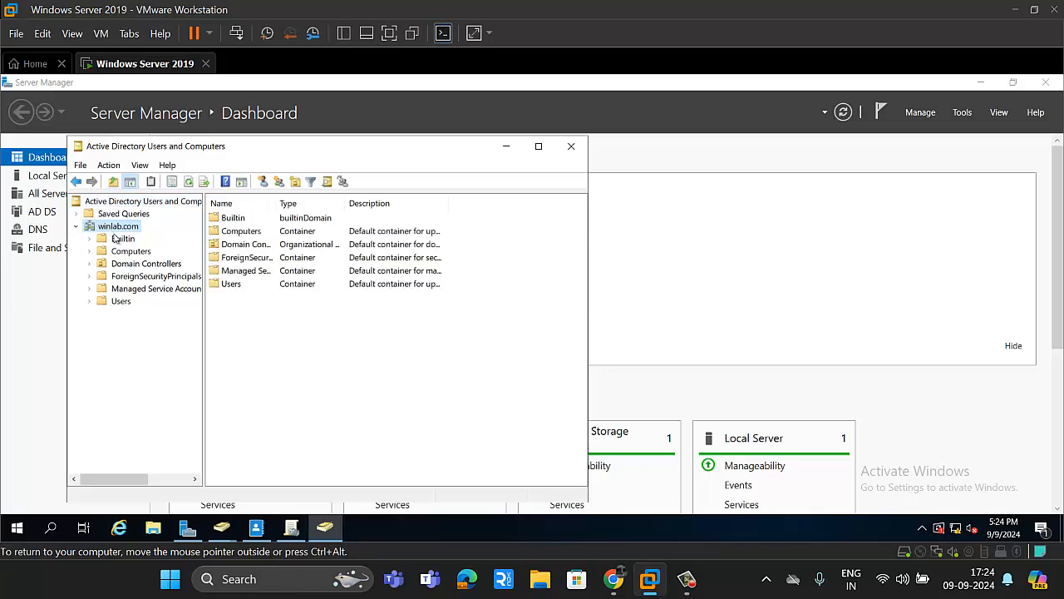
pyautogui.click(121, 240)
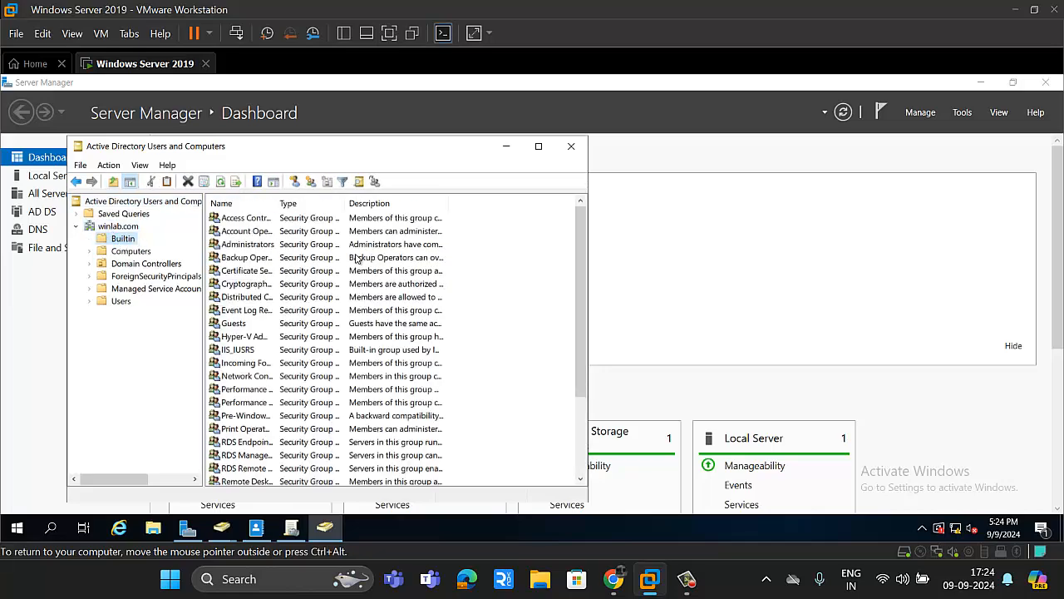
pyautogui.click(539, 146)
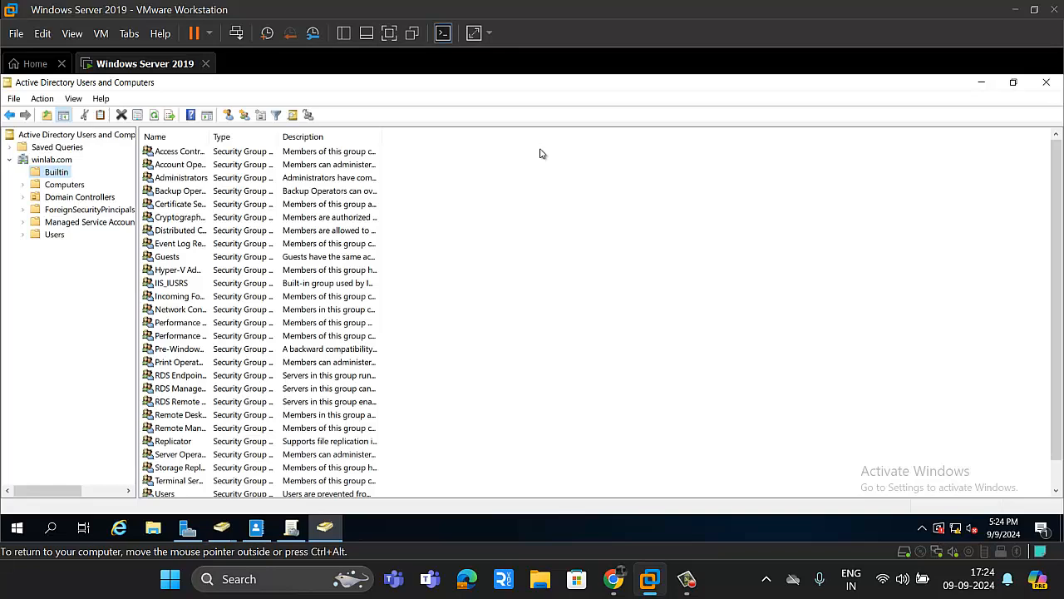
pyautogui.doubleClick(208, 139)
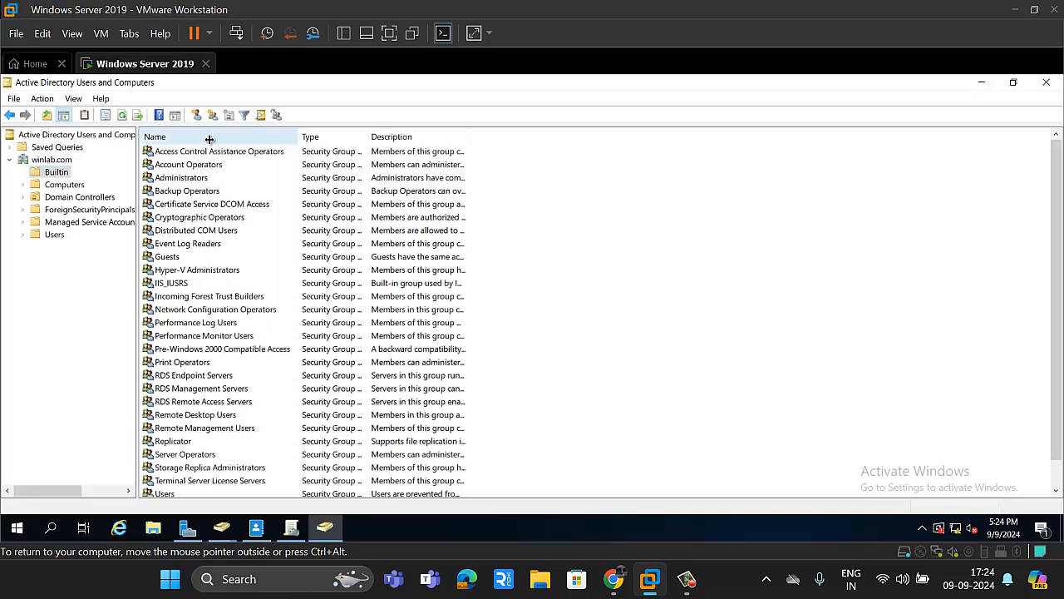
# Examine the Computers, Domain Controllers, ForeignSecurityPrincipals and Managed Service Accounts containers, widening the tree pane so their full names fit
pyautogui.click(61, 186)
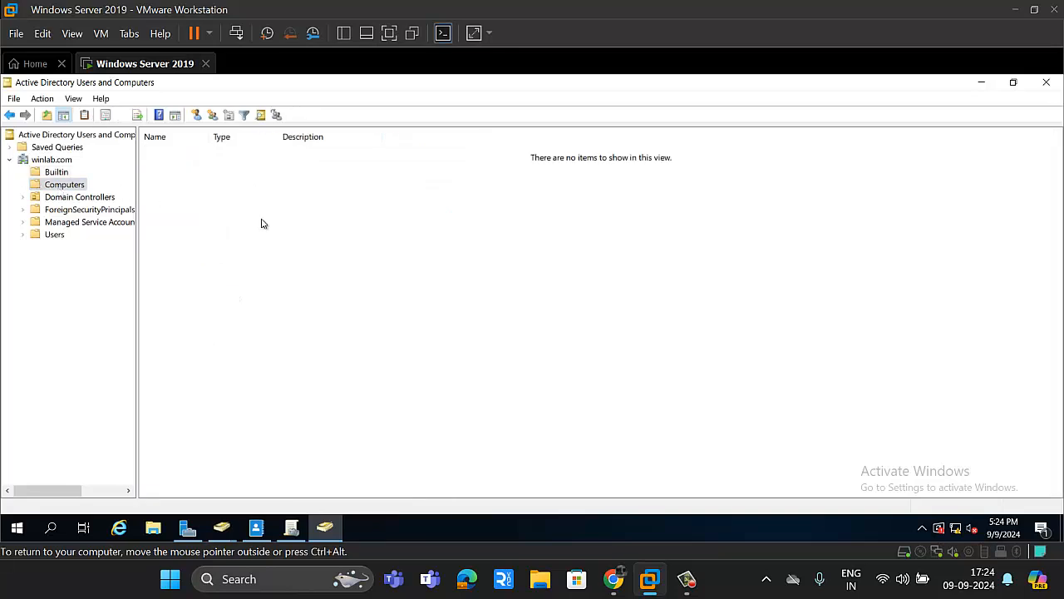
pyautogui.click(73, 198)
pyautogui.moveTo(339, 223); pyautogui.dragTo(161, 116)
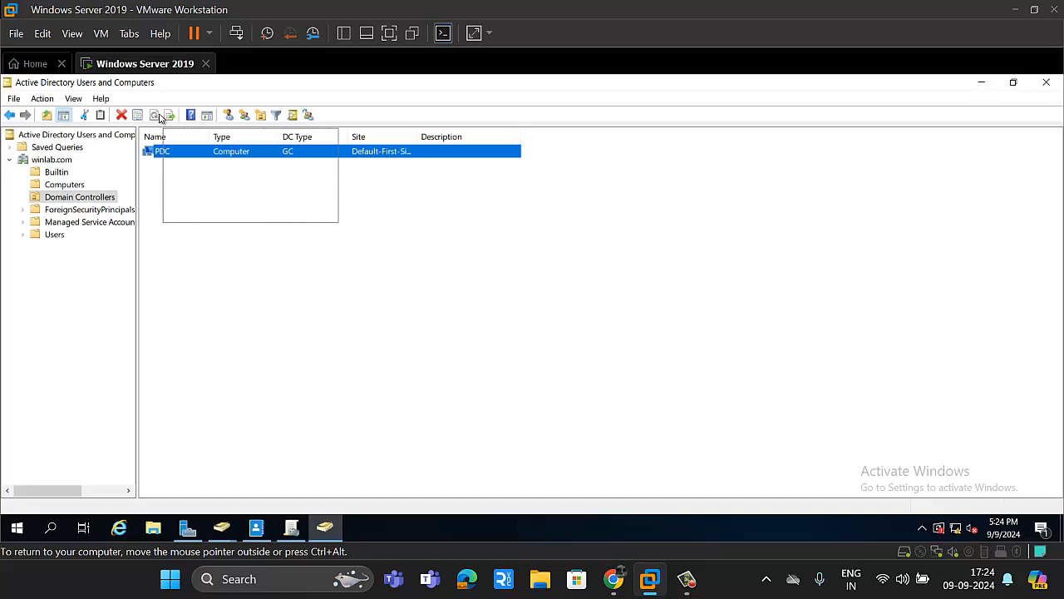
pyautogui.click(223, 248)
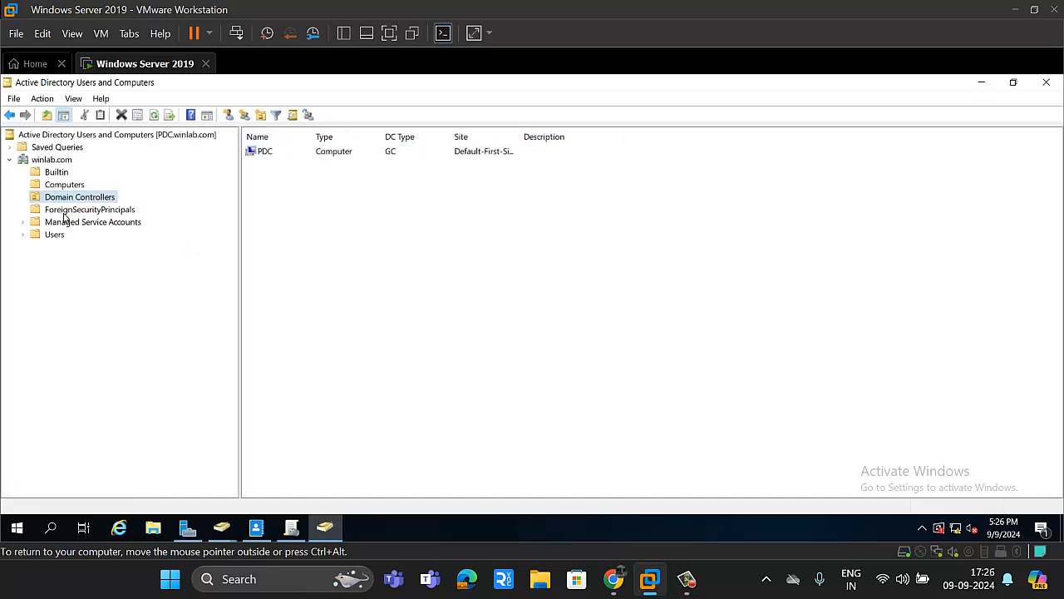
pyautogui.click(64, 212)
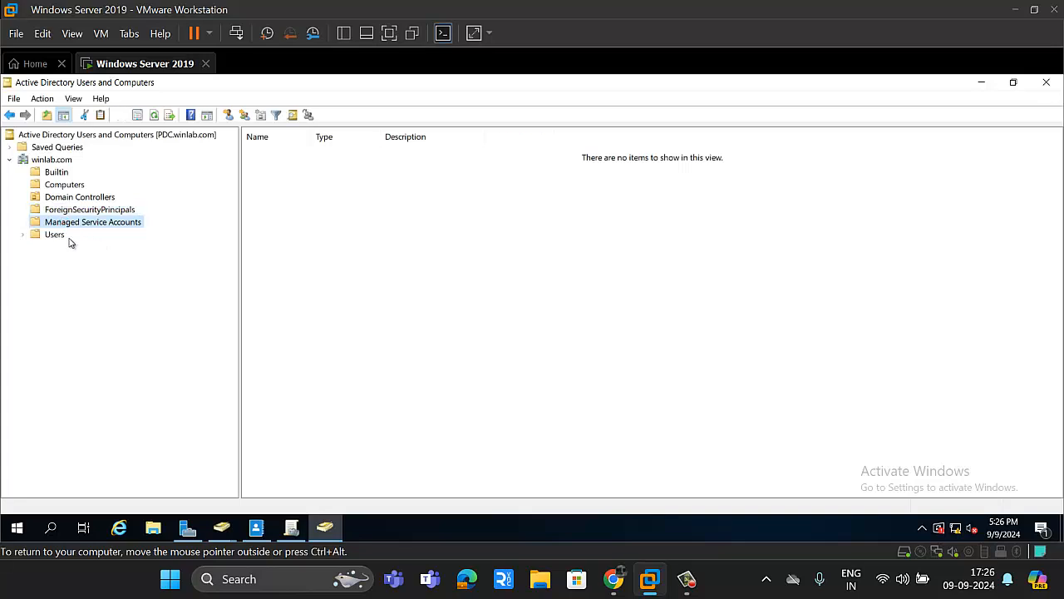
# Examine the default accounts and groups in the Users container, widening the Name and Type columns to read them
pyautogui.click(54, 236)
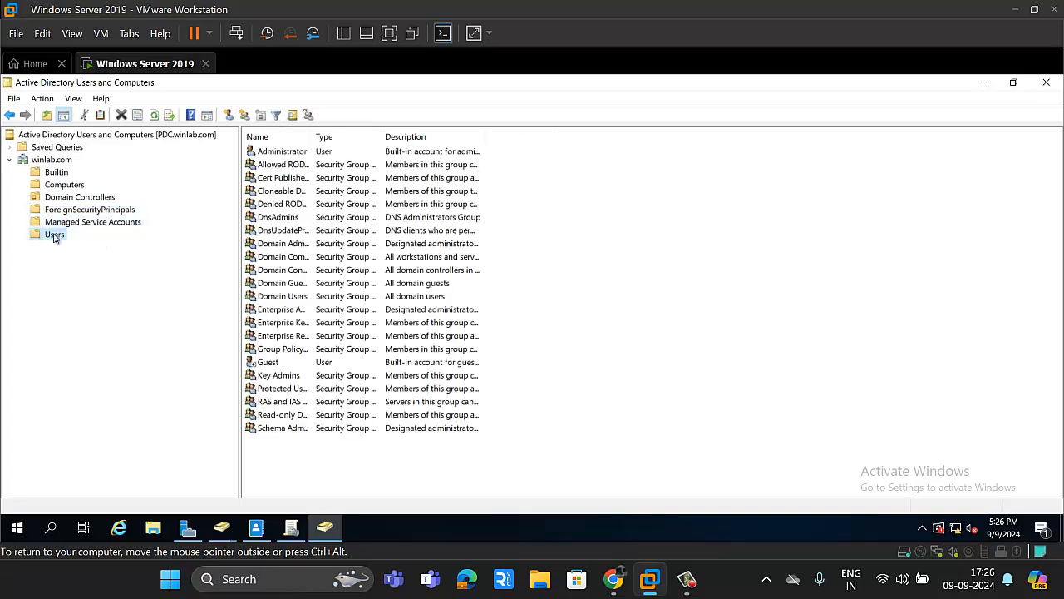
pyautogui.moveTo(380, 138); pyautogui.dragTo(391, 141)
pyautogui.click(297, 153)
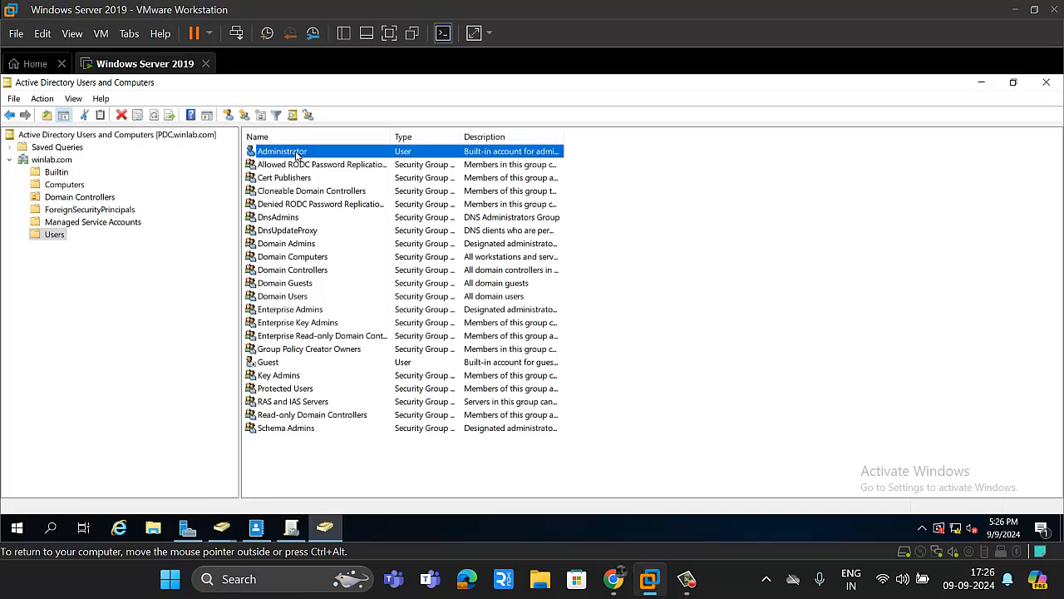
pyautogui.click(280, 361)
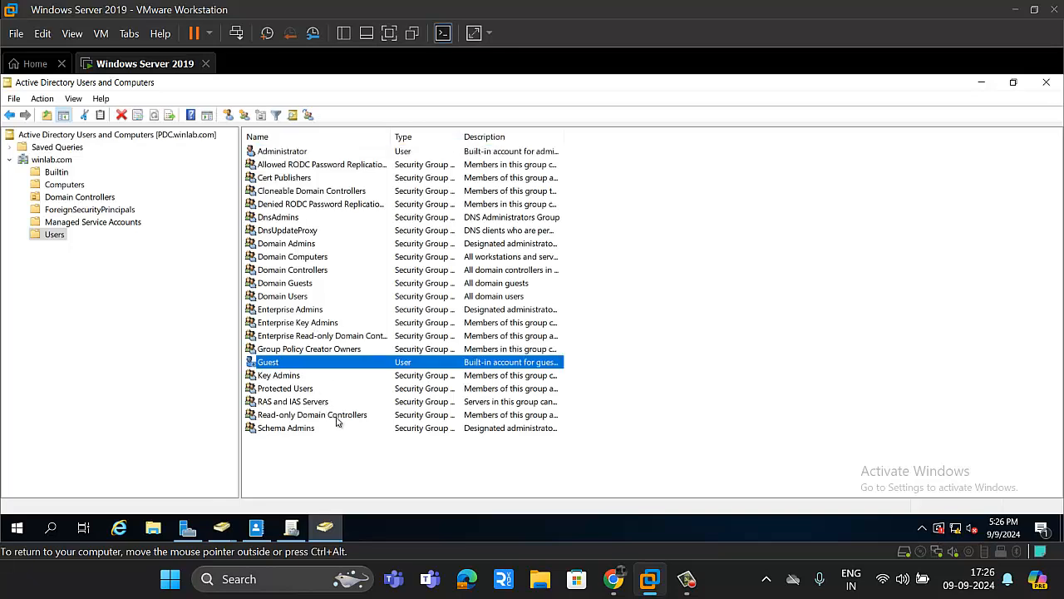
pyautogui.click(380, 458)
pyautogui.moveTo(392, 456); pyautogui.dragTo(391, 175)
pyautogui.moveTo(462, 138); pyautogui.dragTo(564, 138)
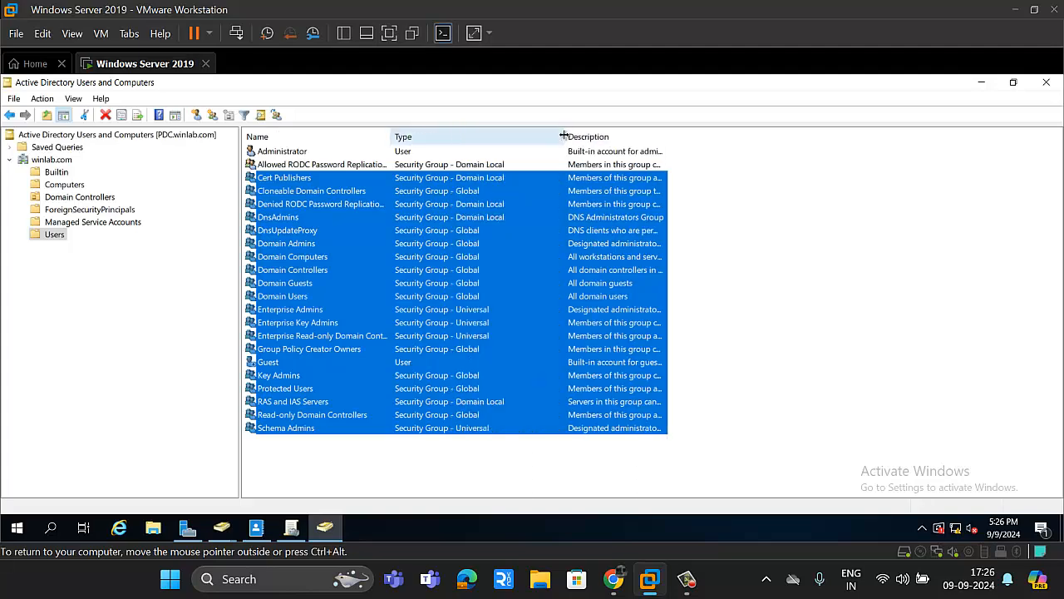
pyautogui.click(736, 307)
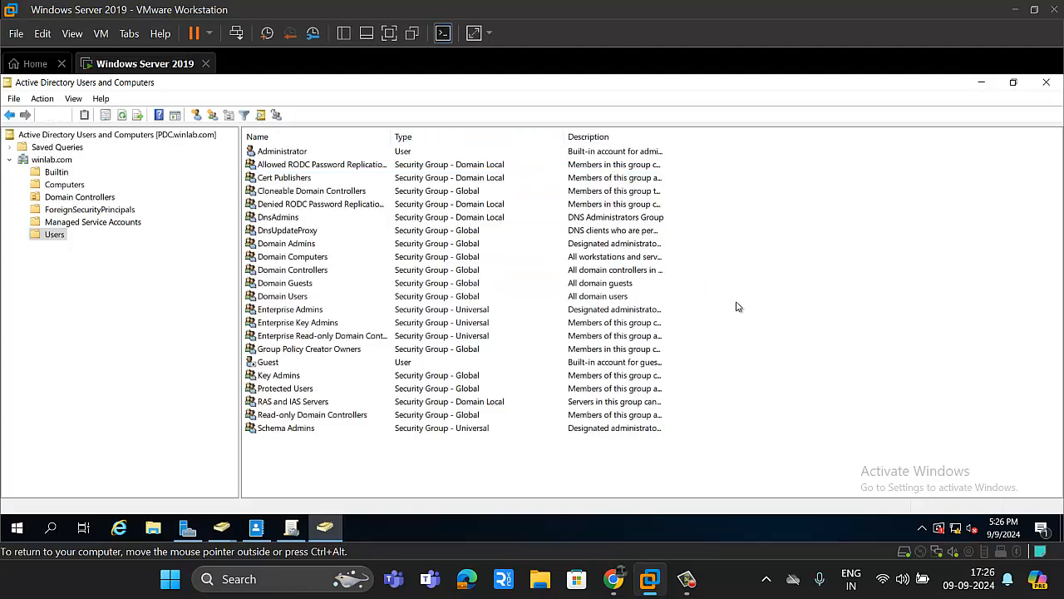
# Create an organizational unit named IT DEPT in winlab.com without protection from accidental deletion
pyautogui.click(50, 162)
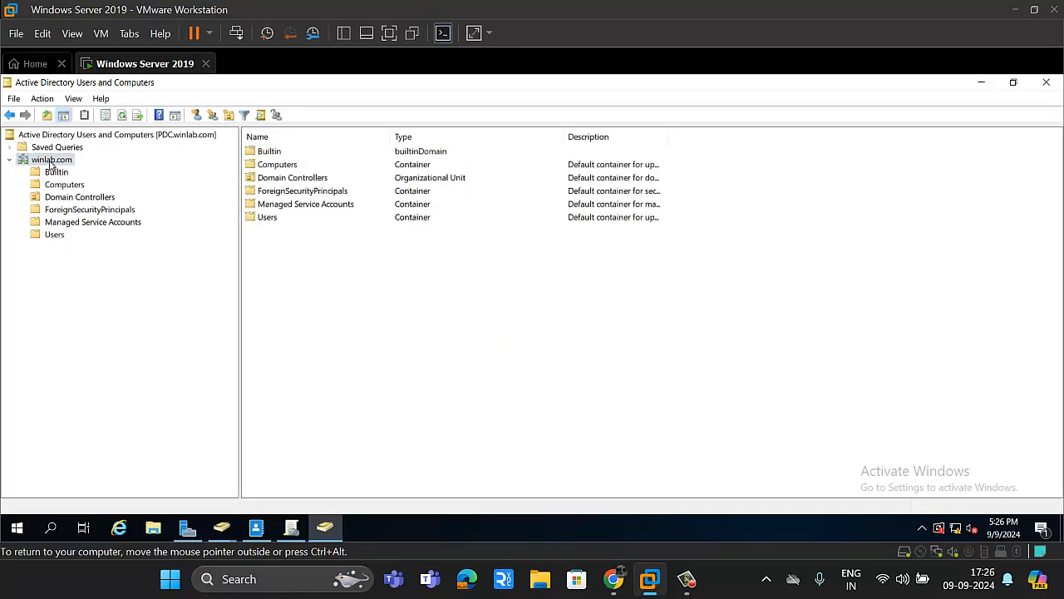
pyautogui.rightClick(50, 163)
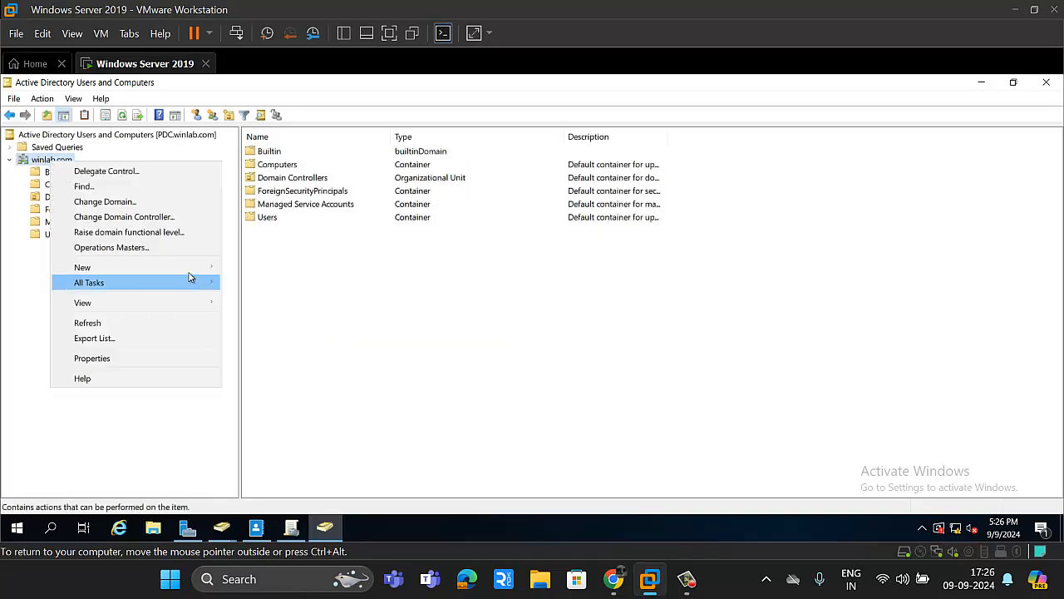
pyautogui.moveTo(187, 268)
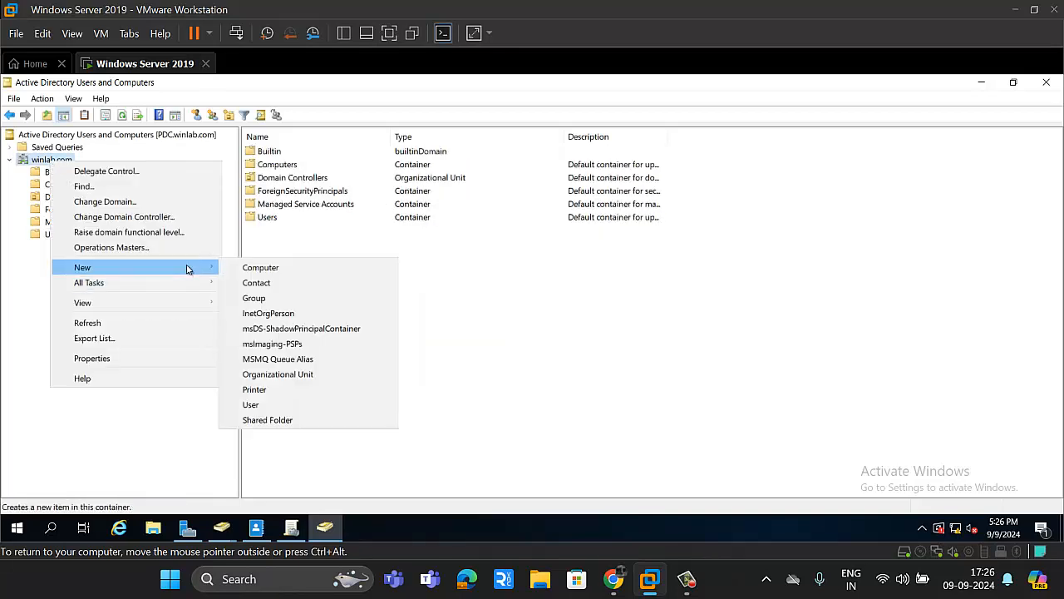
pyautogui.click(278, 374)
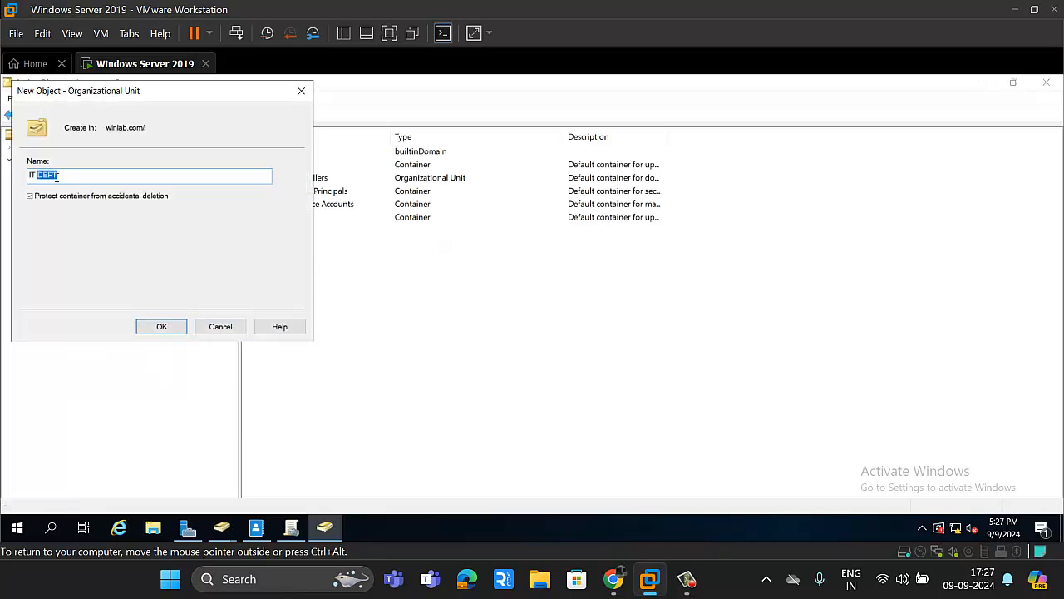
pyautogui.write('IT DEPT')
pyautogui.click(29, 198)
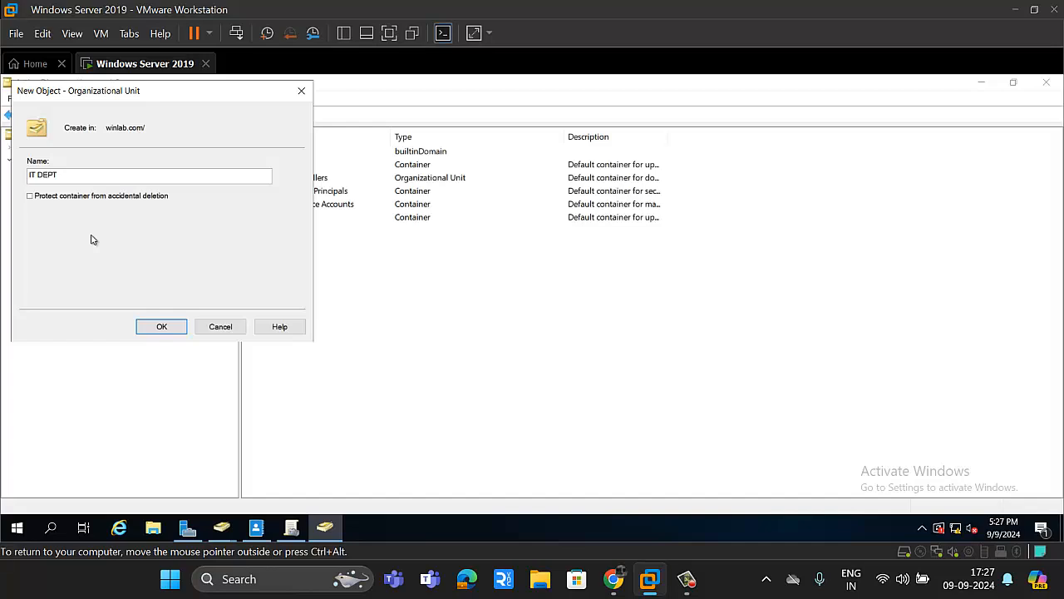
pyautogui.click(31, 197)
pyautogui.click(173, 329)
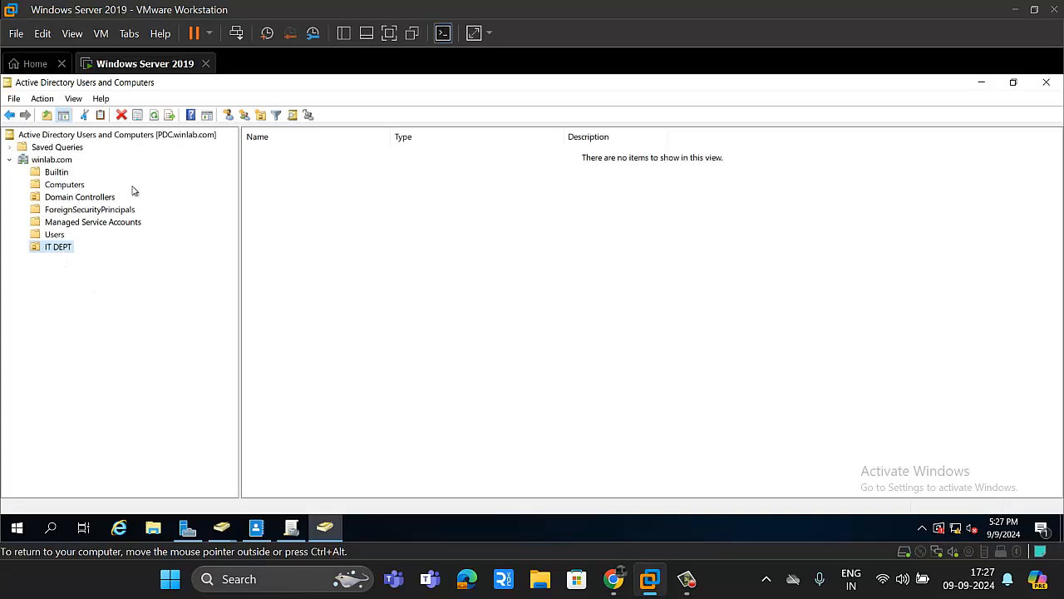
# Check the Domain Controllers and Computers containers, and delete the IT DEPT organizational unit from winlab.com
pyautogui.click(63, 195)
pyautogui.click(63, 184)
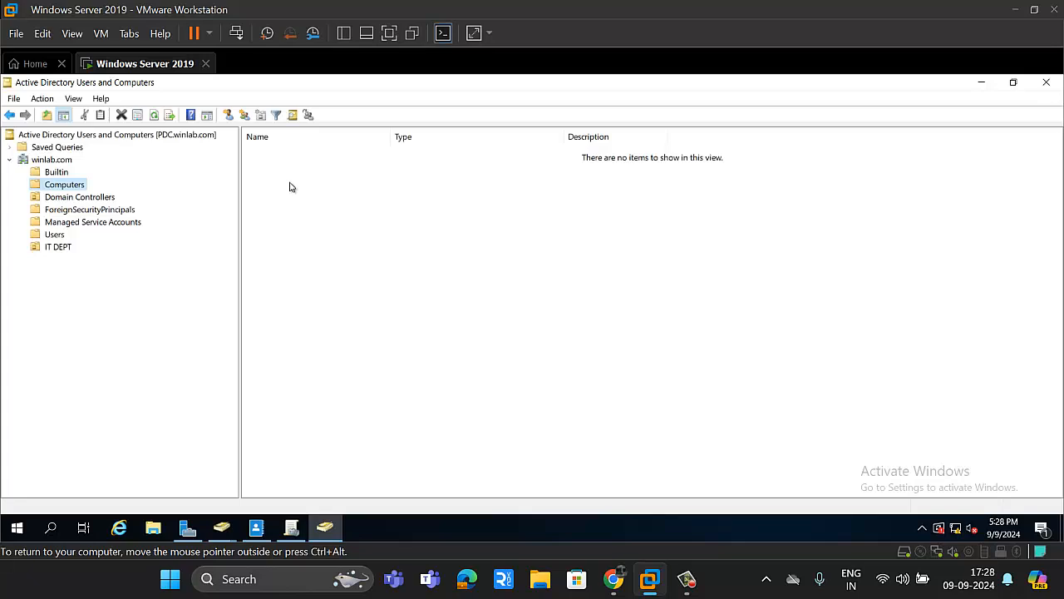
pyautogui.click(54, 250)
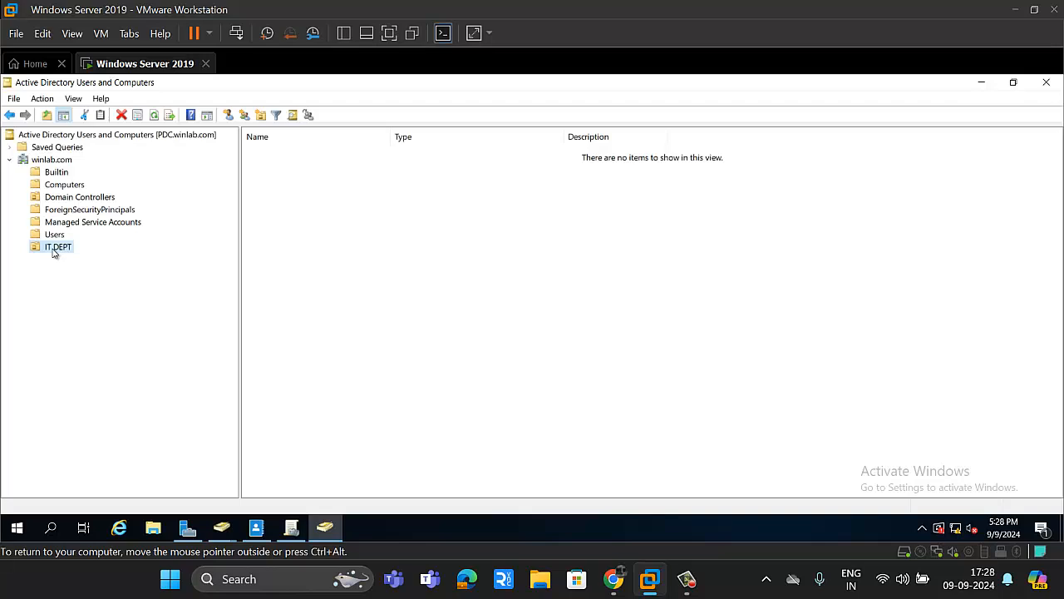
pyautogui.rightClick(53, 252)
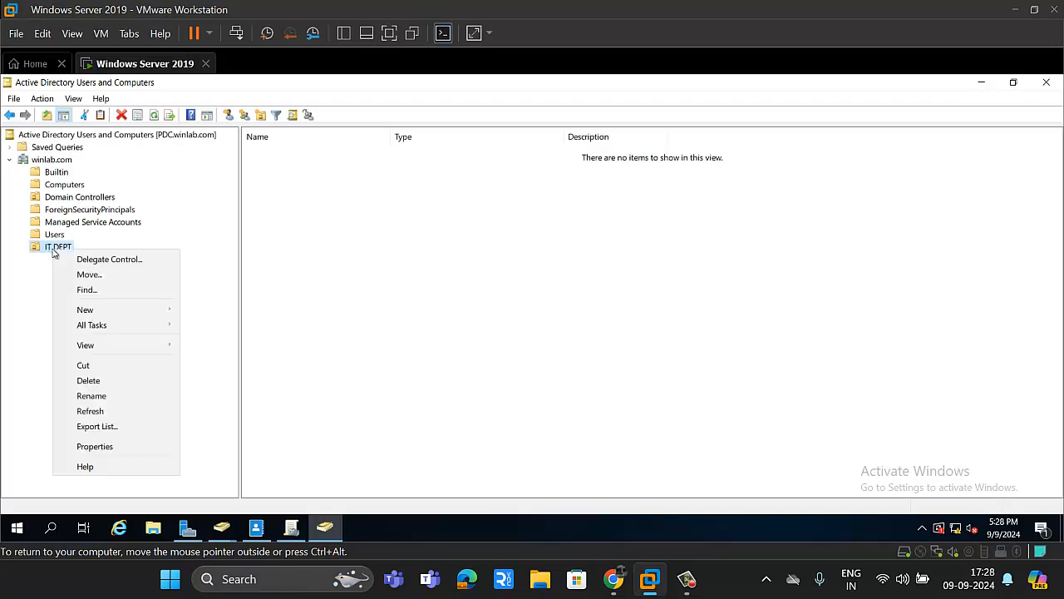
pyautogui.click(97, 380)
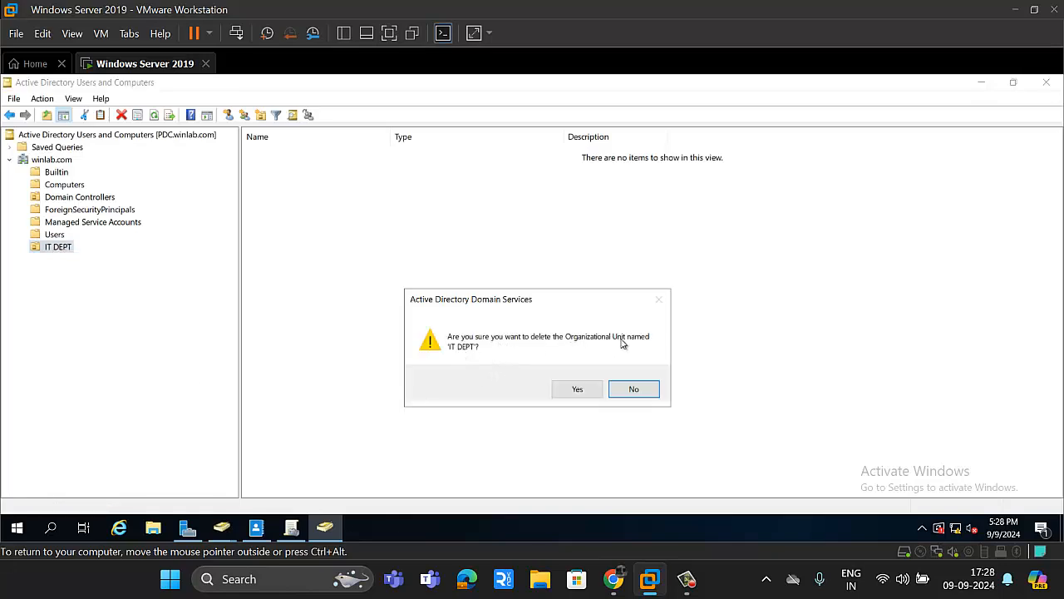
pyautogui.click(577, 390)
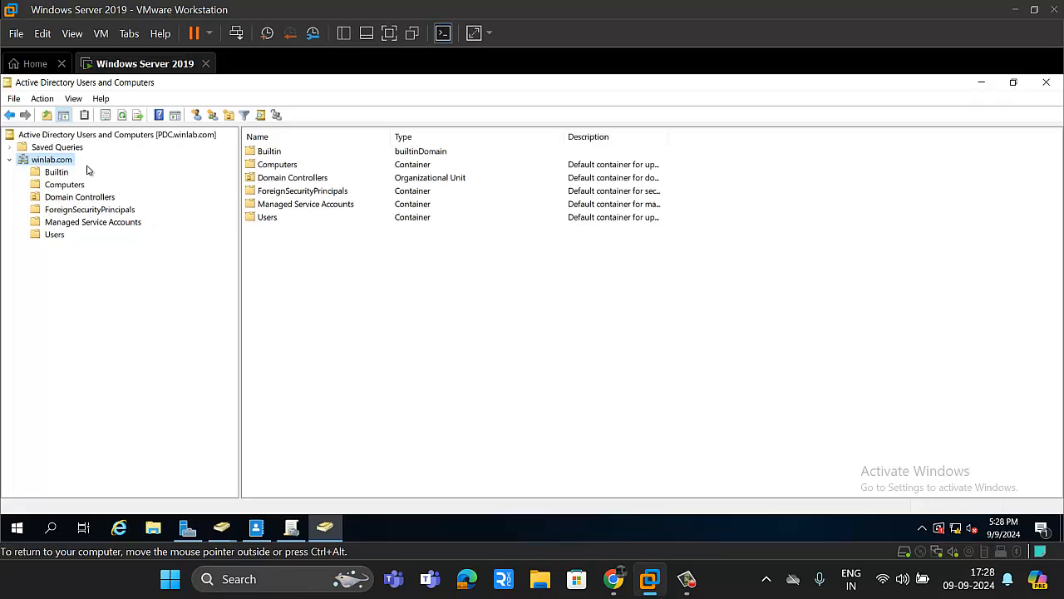
# Create an organizational unit named IT DEPT in winlab.com, keeping protection from accidental deletion enabled
pyautogui.rightClick(54, 164)
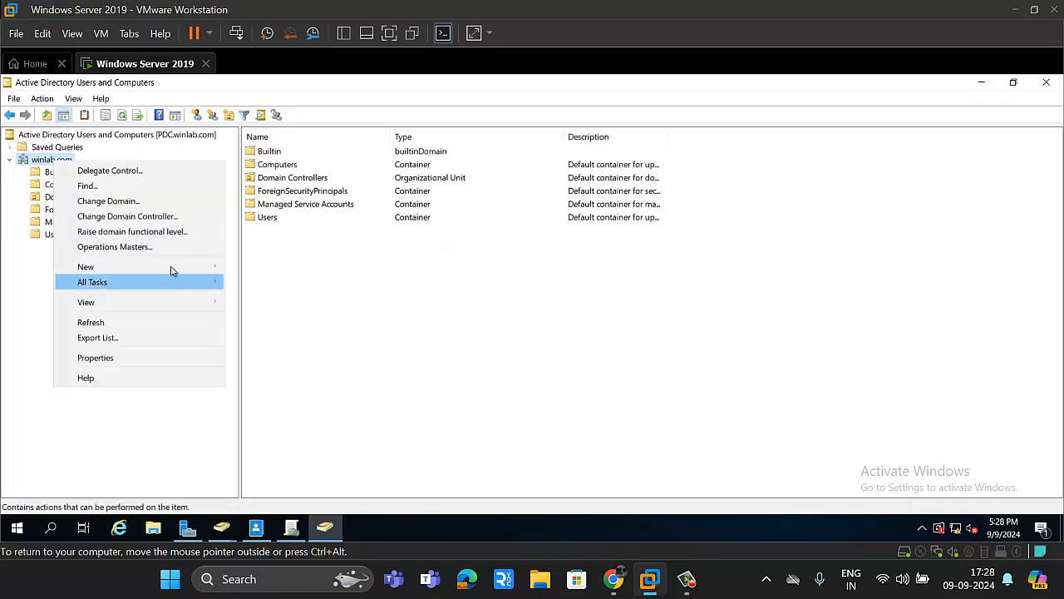
pyautogui.moveTo(183, 266)
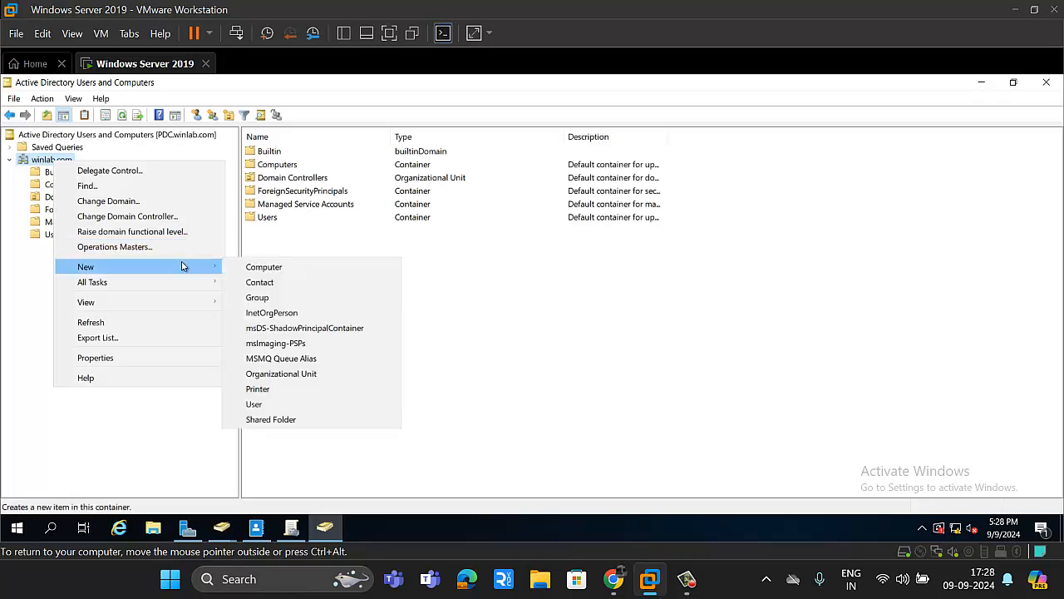
pyautogui.click(290, 379)
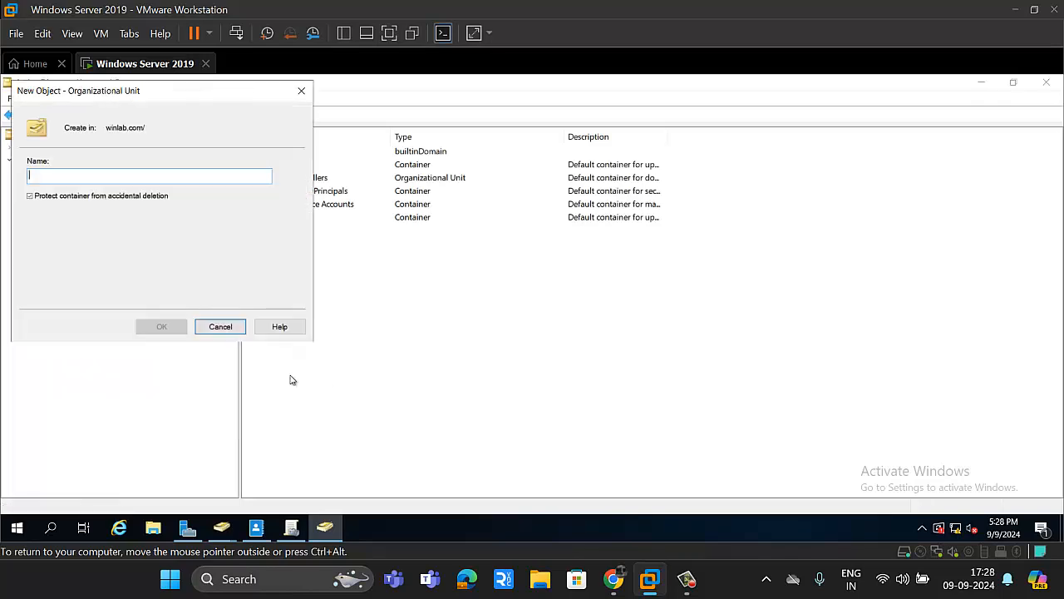
pyautogui.write('IT DS')
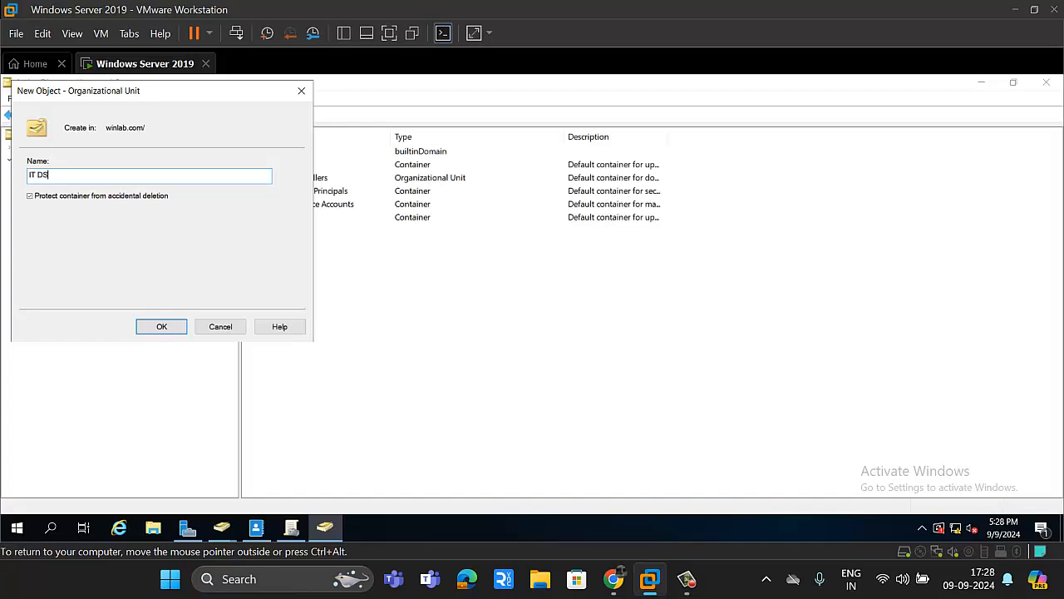
pyautogui.press('BackSpace')
pyautogui.write('P')
pyautogui.press('BackSpace')
pyautogui.write('EPT')
pyautogui.click(160, 328)
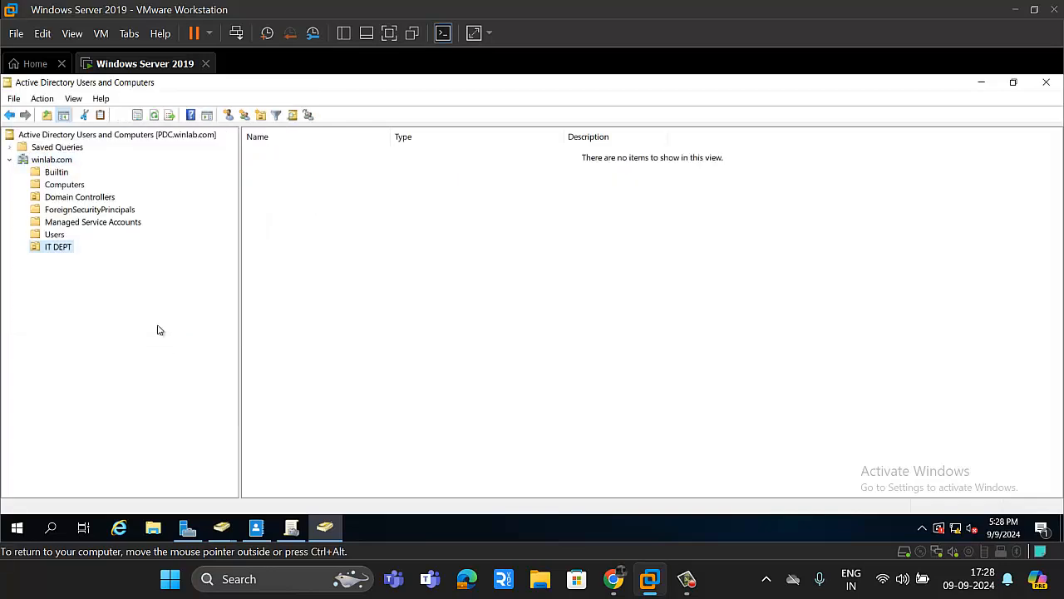
# Try to delete the protected IT DEPT organizational unit
pyautogui.rightClick(39, 248)
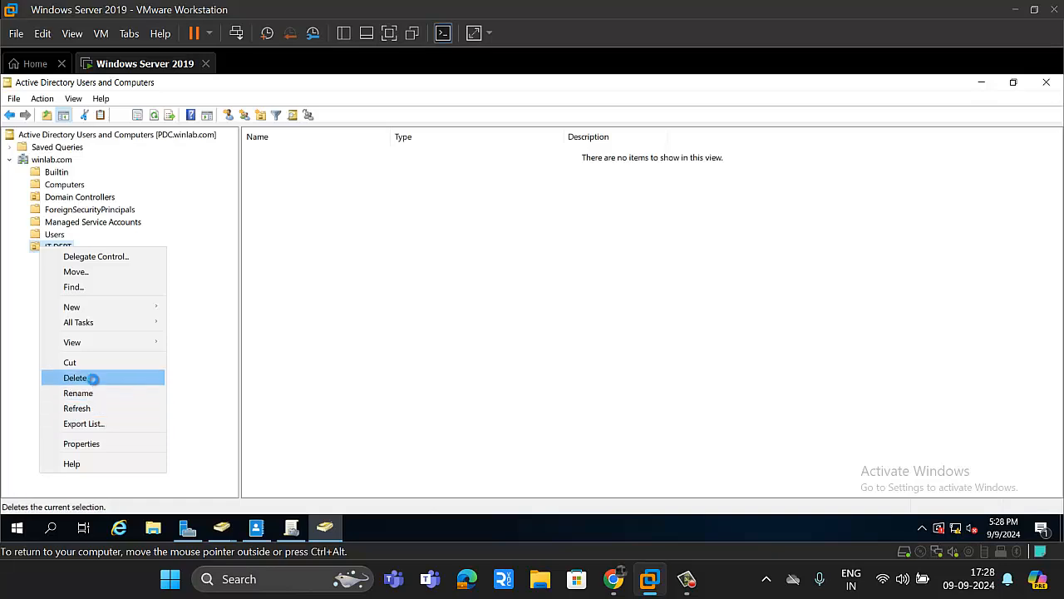
pyautogui.click(93, 379)
pyautogui.click(575, 389)
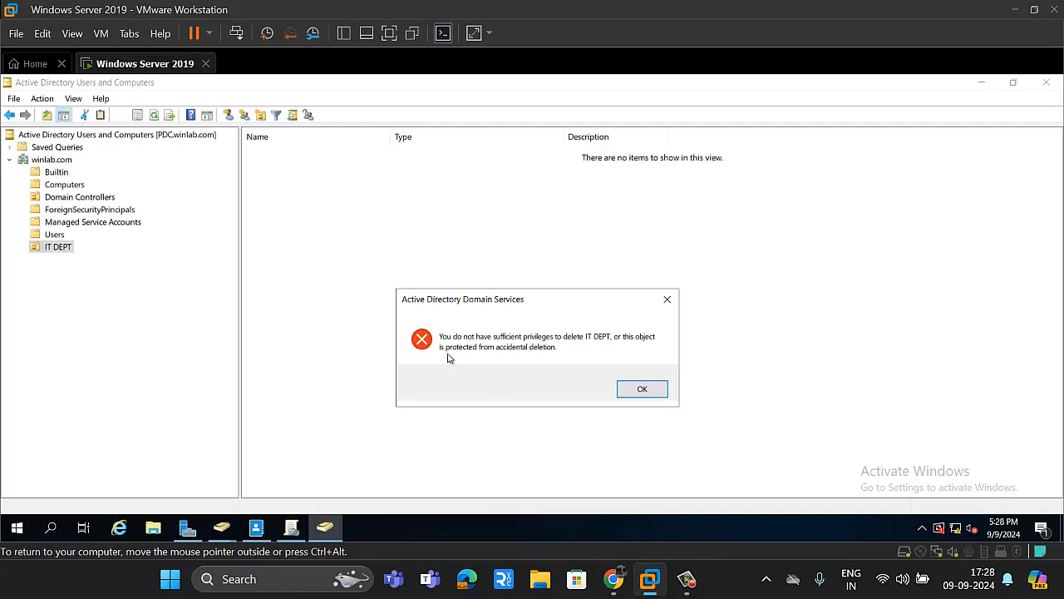
pyautogui.click(643, 391)
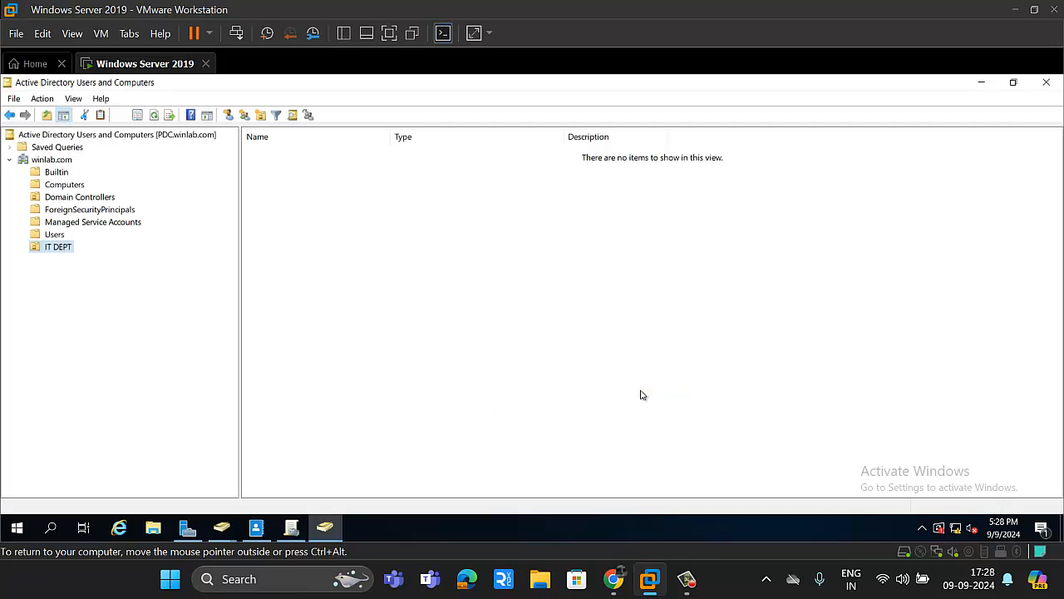
pyautogui.rightClick(316, 263)
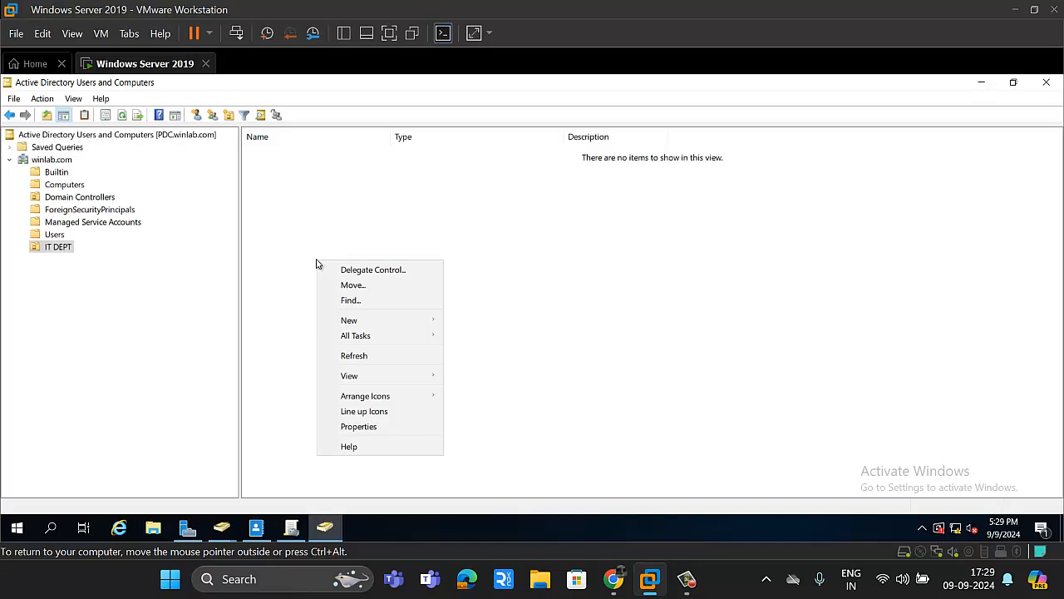
pyautogui.moveTo(416, 324)
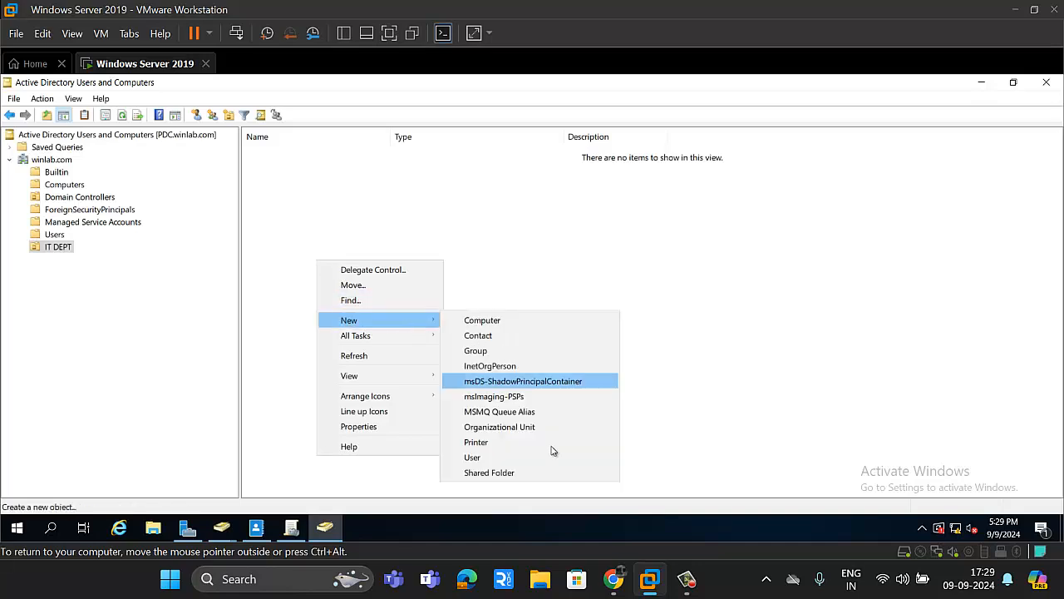
pyautogui.click(505, 458)
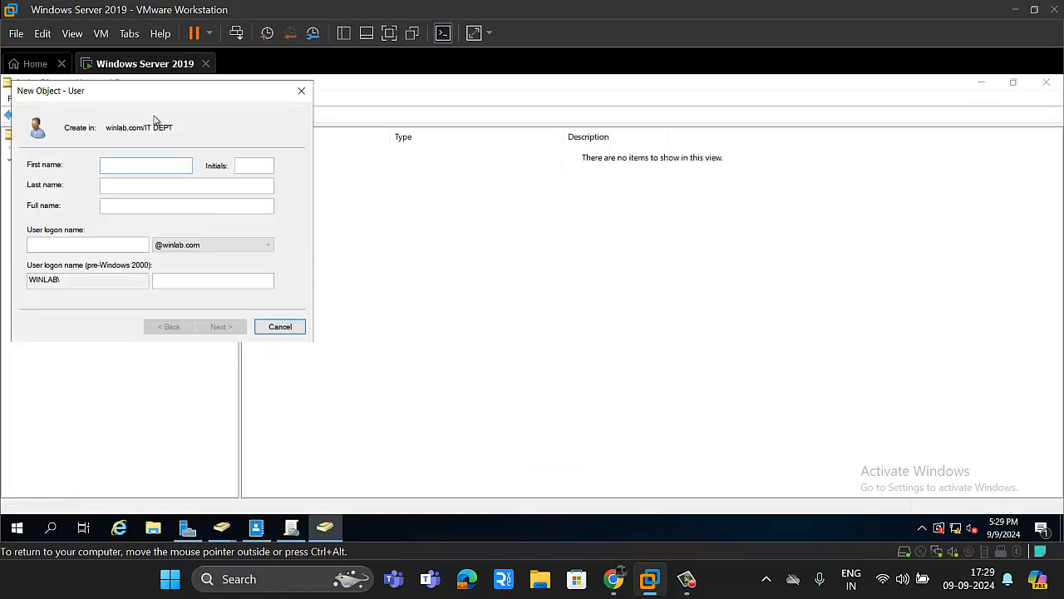
pyautogui.moveTo(166, 100); pyautogui.dragTo(551, 220)
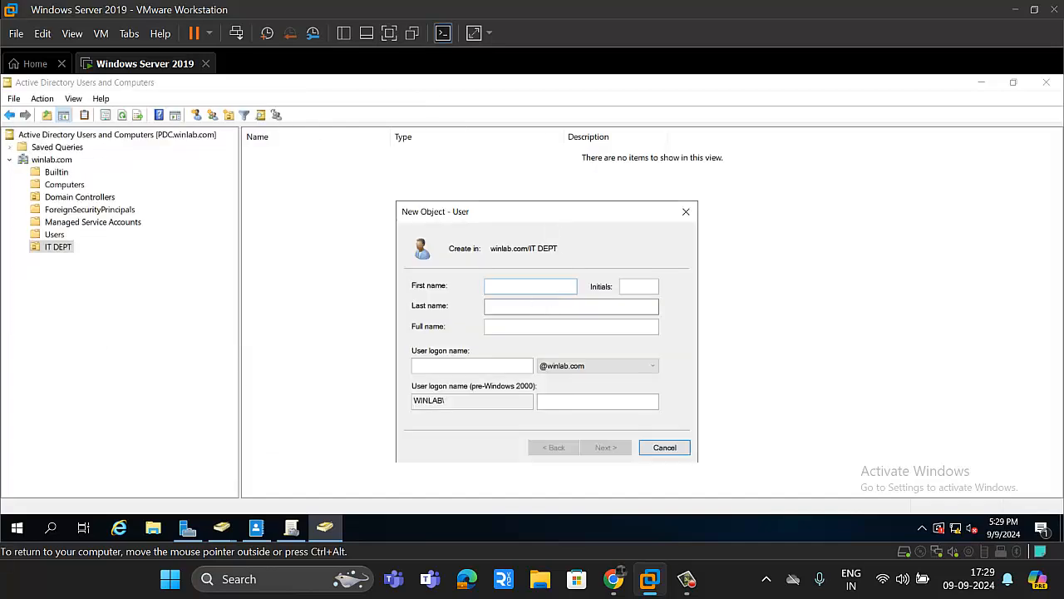
pyautogui.write('IT')
pyautogui.click(549, 307)
pyautogui.press('Tab')
pyautogui.press('Tab')
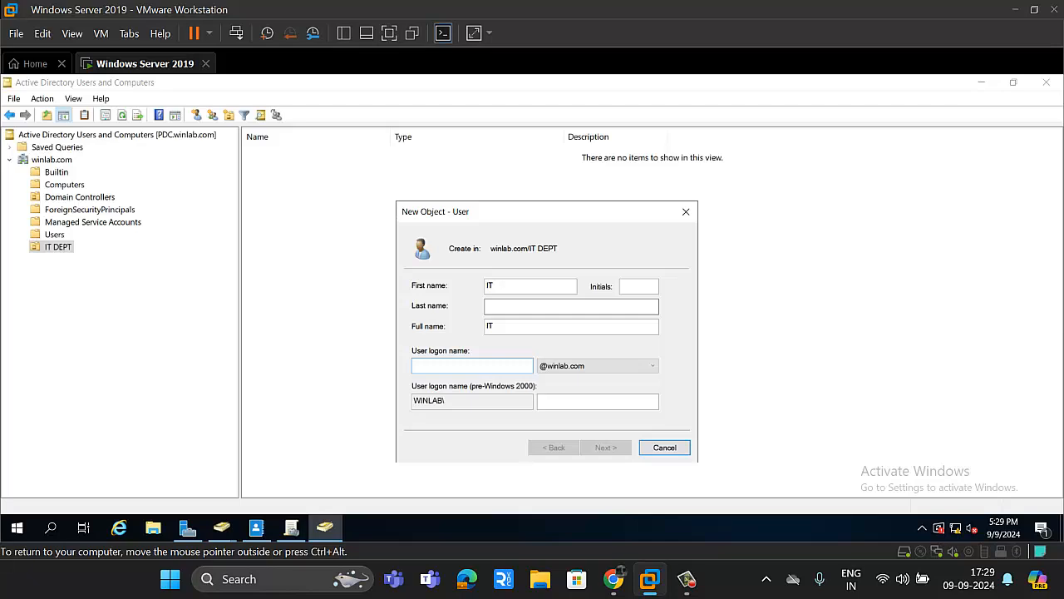
pyautogui.write('it')
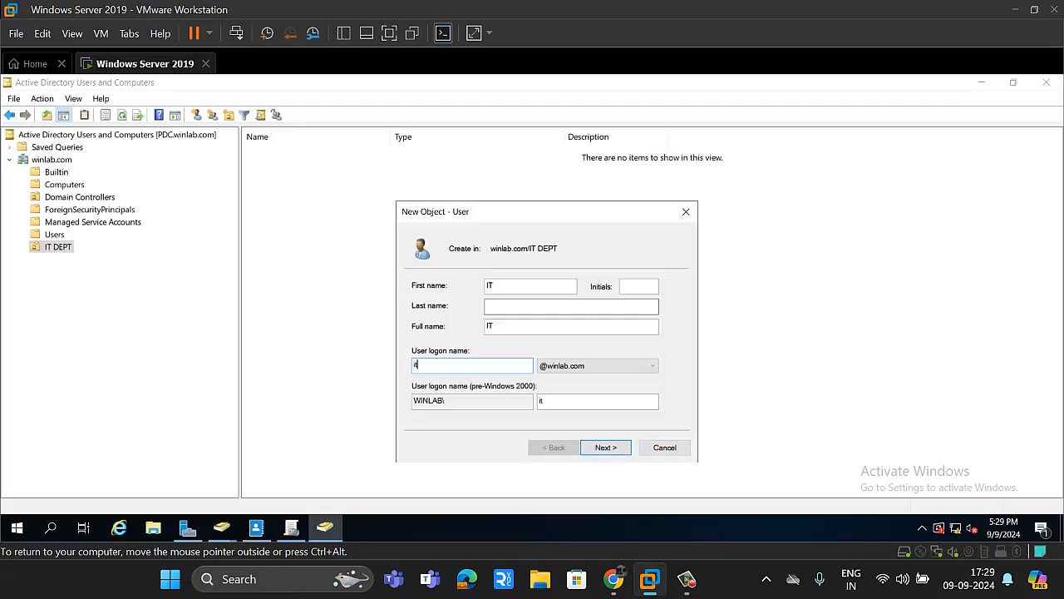
pyautogui.write('user')
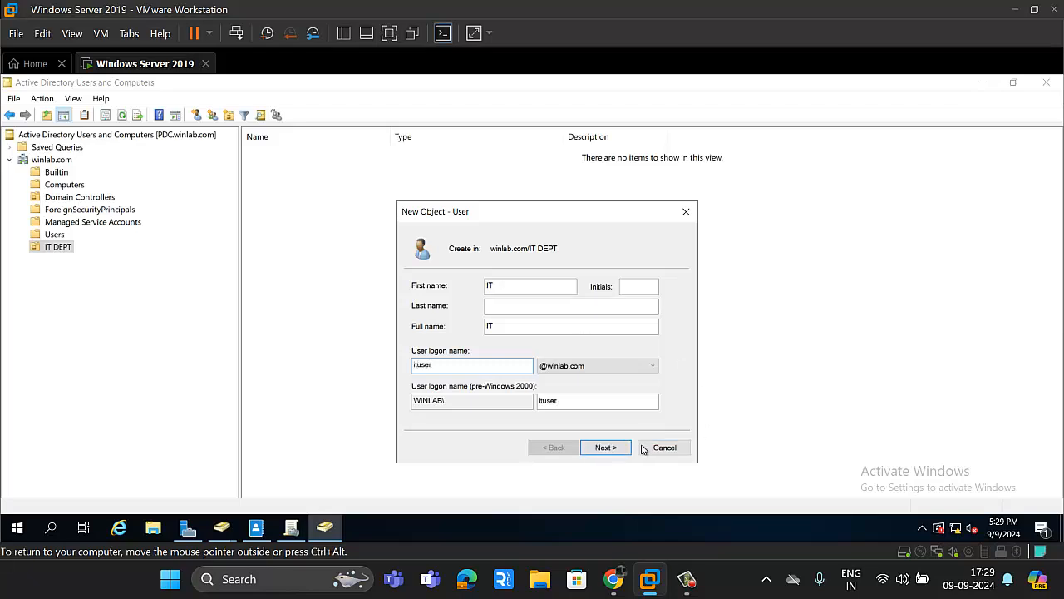
pyautogui.click(606, 447)
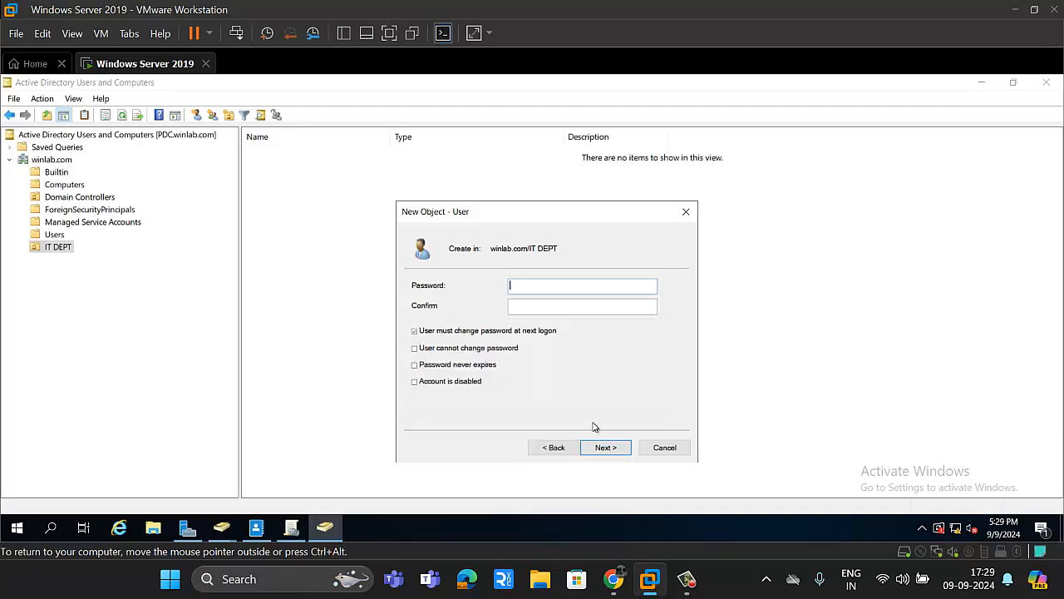
# Enter and confirm the account password, keep the password change required at next logon, and finish creating the user
pyautogui.write('**********')
pyautogui.press('Tab')
pyautogui.write('*******')
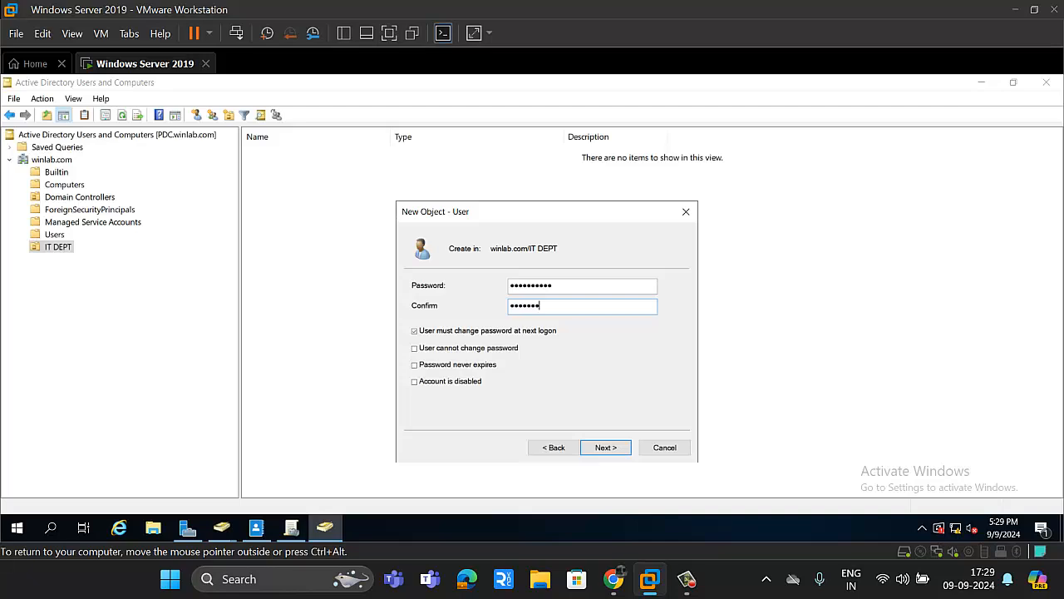
pyautogui.write('****')
pyautogui.click(490, 331)
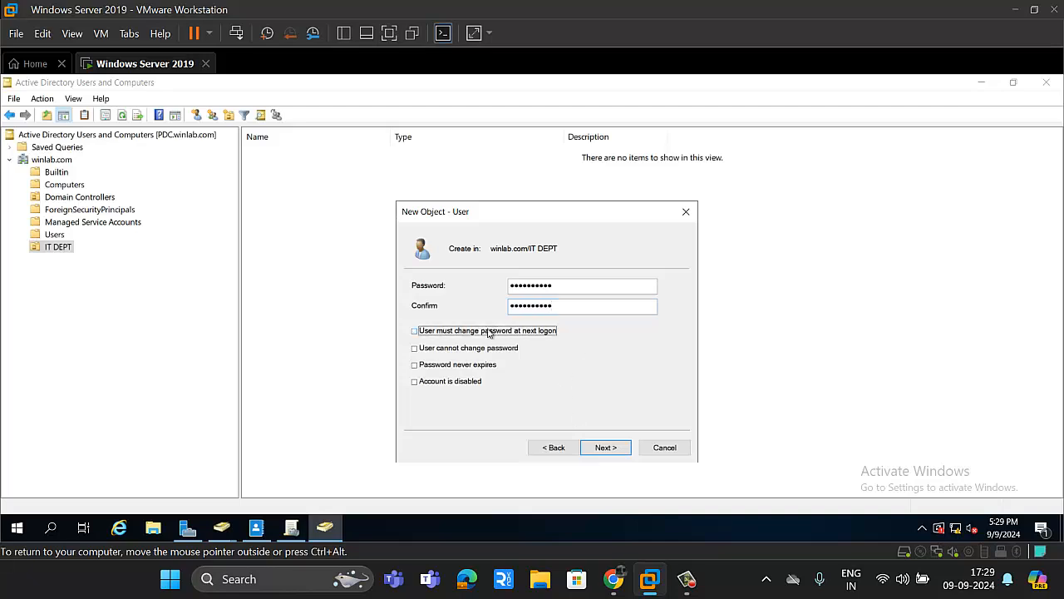
pyautogui.click(490, 330)
pyautogui.click(610, 448)
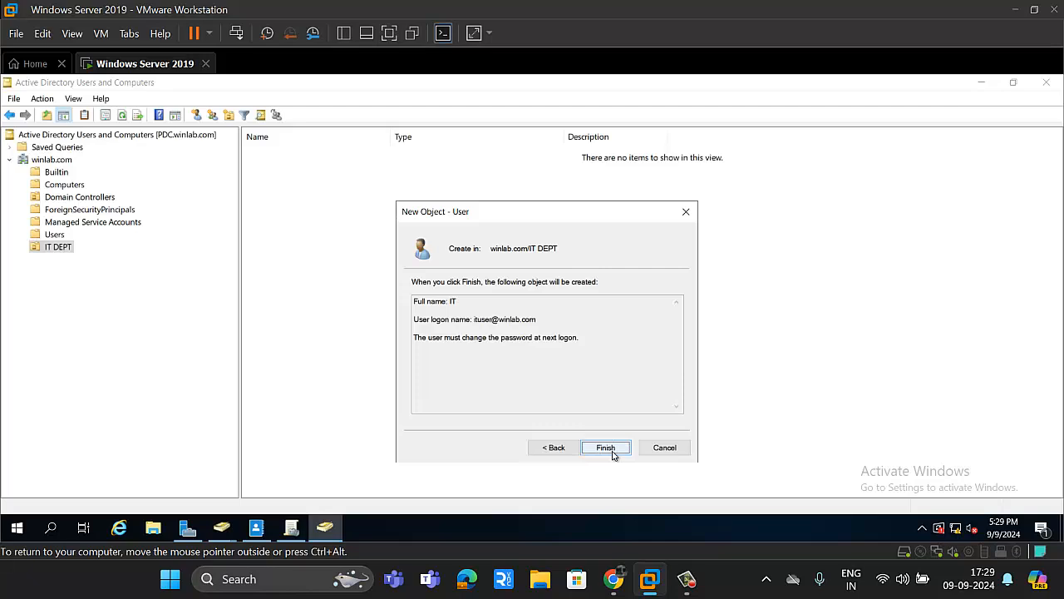
pyautogui.click(613, 453)
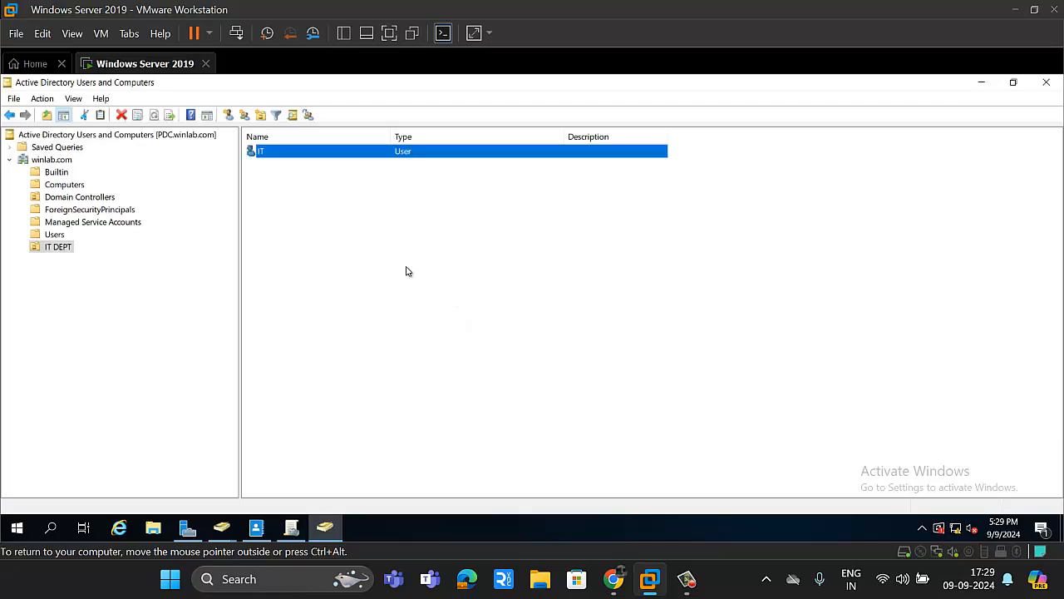